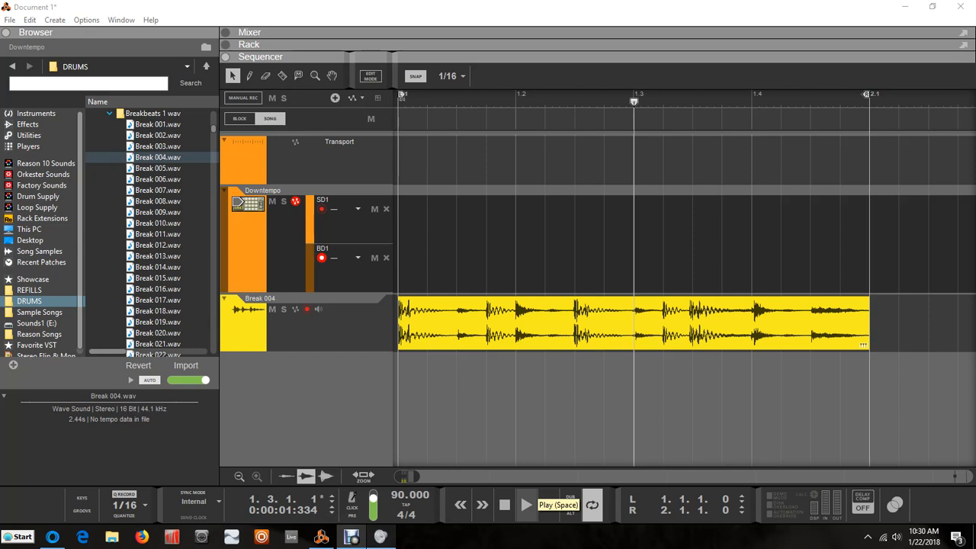
Step: Listen to the looped Break 004 audio, and audition Kong's kick and snare pads in the rack
{"action": "left_click", "coordinate": [525, 505]}
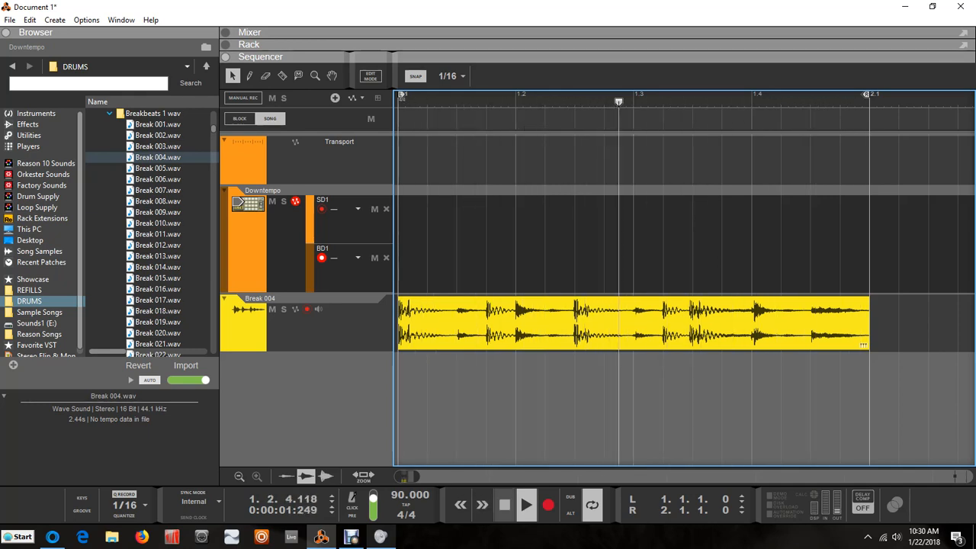
{"action": "key", "text": "space"}
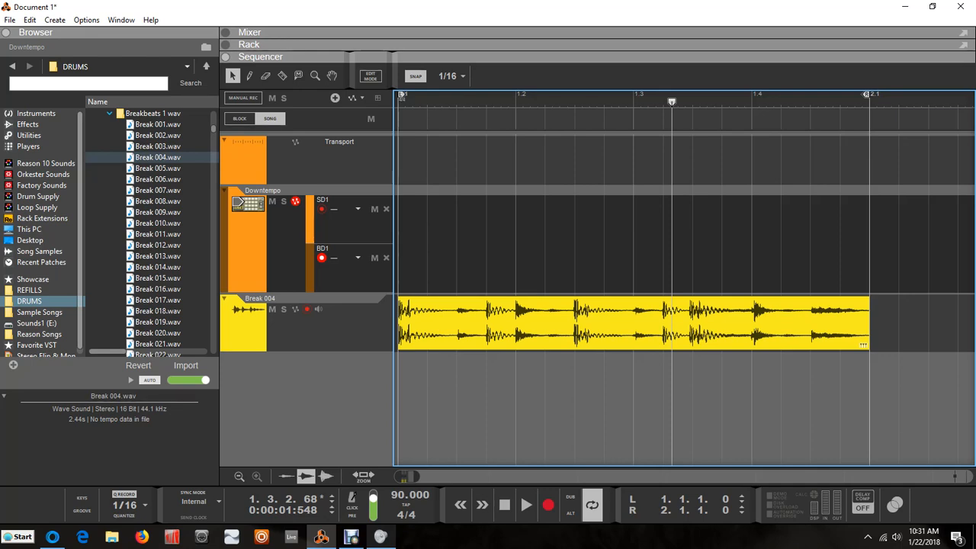
{"action": "double_click", "coordinate": [249, 44]}
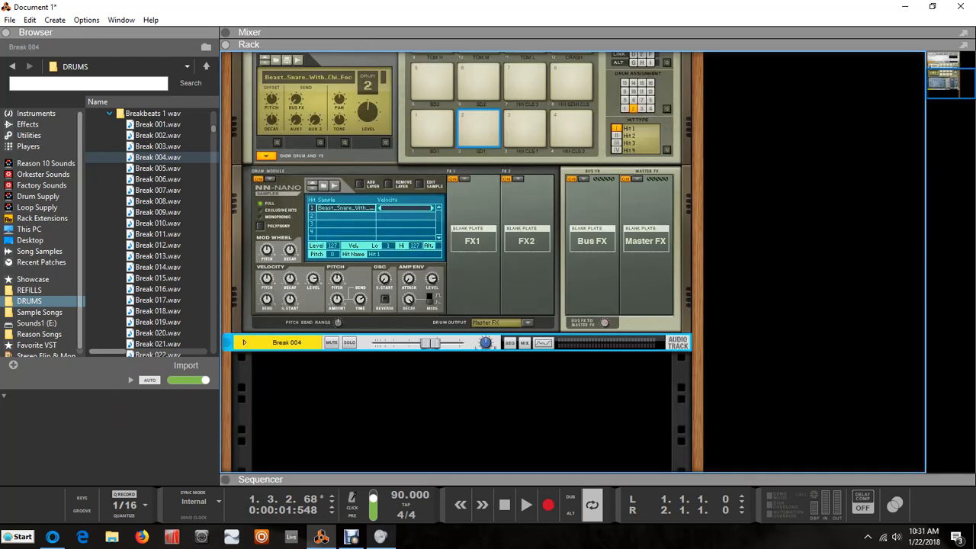
{"action": "left_click", "coordinate": [432, 128]}
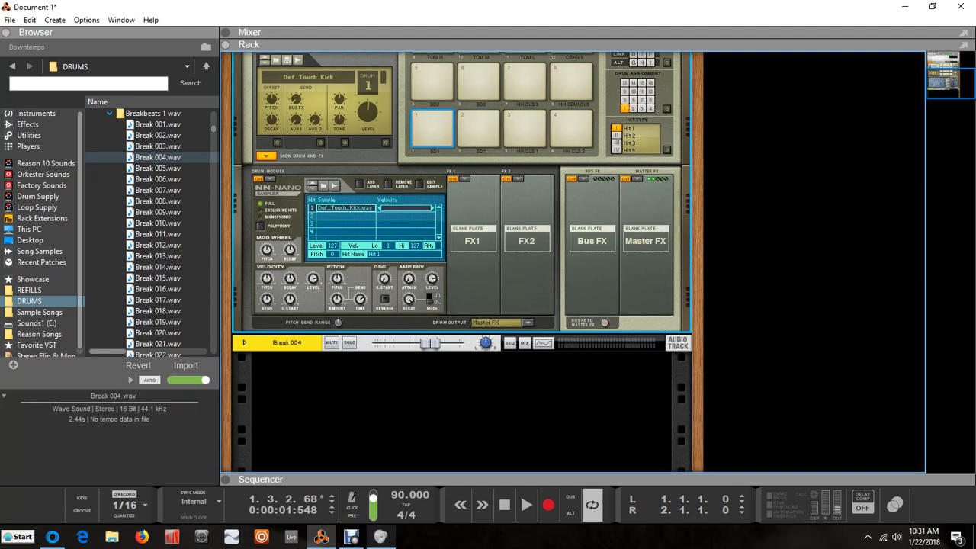
{"action": "left_click", "coordinate": [479, 128]}
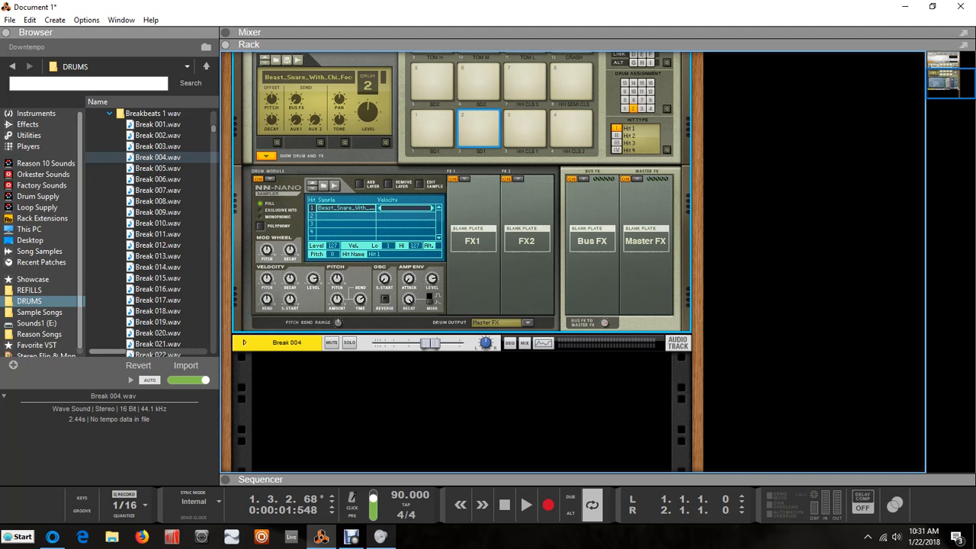
Step: Create one-sixteenth-long clips at the start of bar 1 on the SD1 and BD1 lanes in the sequencer
{"action": "key", "text": "F7"}
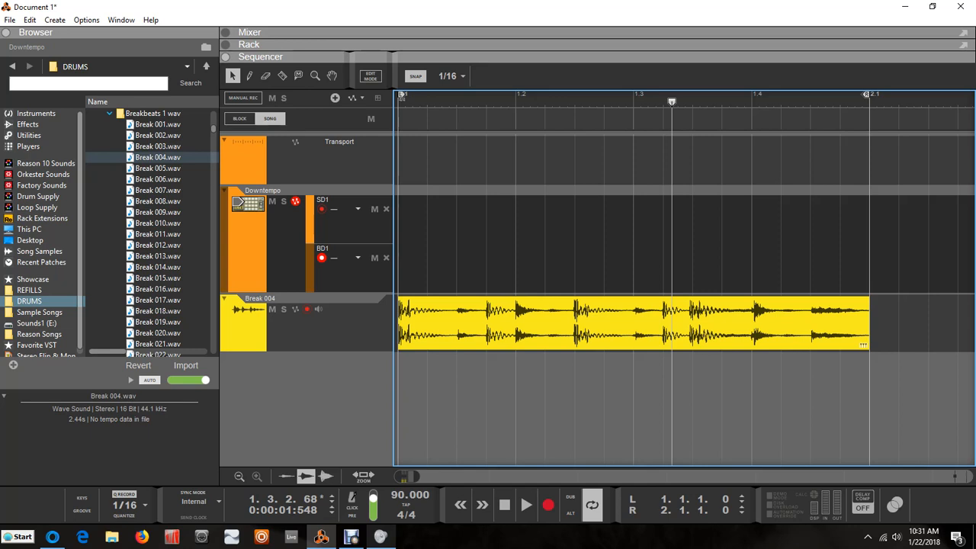
{"action": "double_click", "coordinate": [411, 219]}
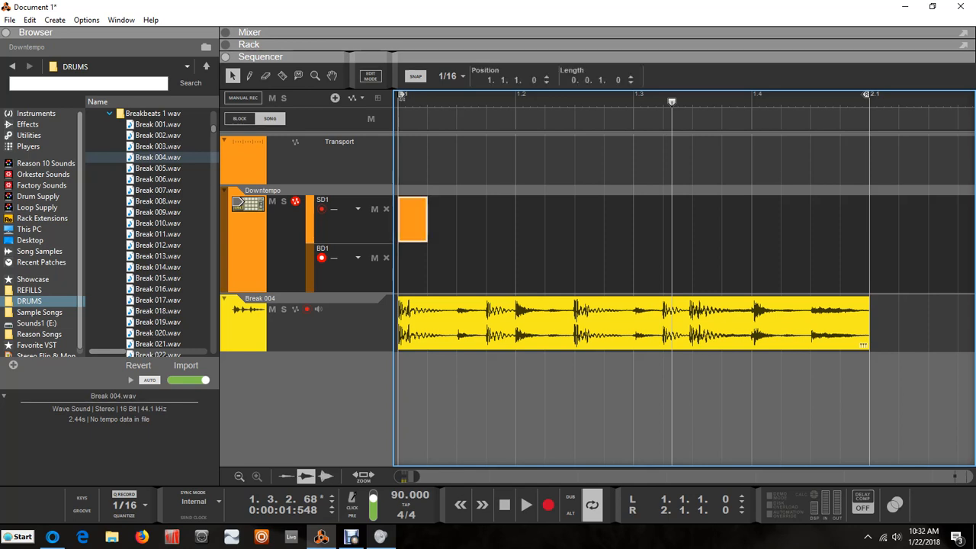
{"action": "double_click", "coordinate": [412, 267]}
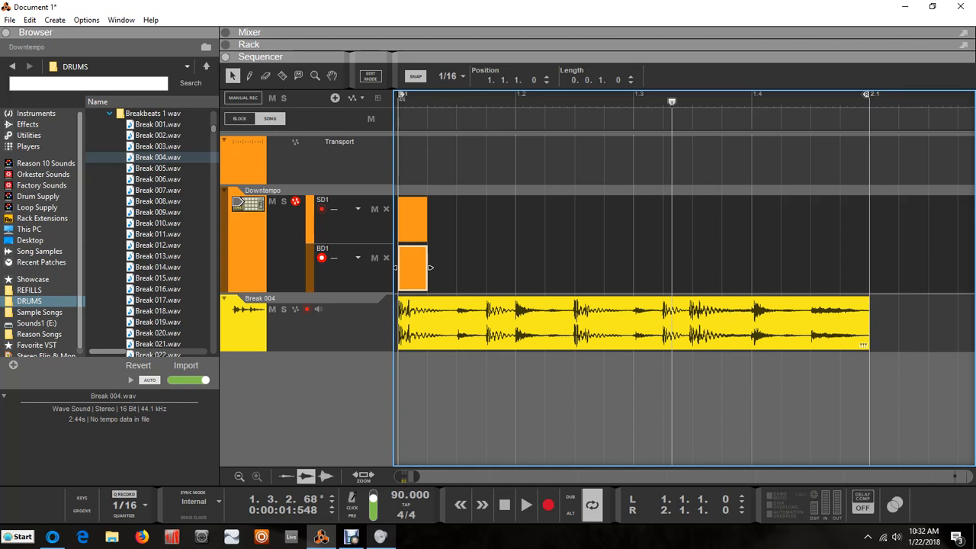
Step: Add a snare note to the SD1 clip and a kick note to the BD1 clip in the note editor
{"action": "key", "text": "ctrl+e"}
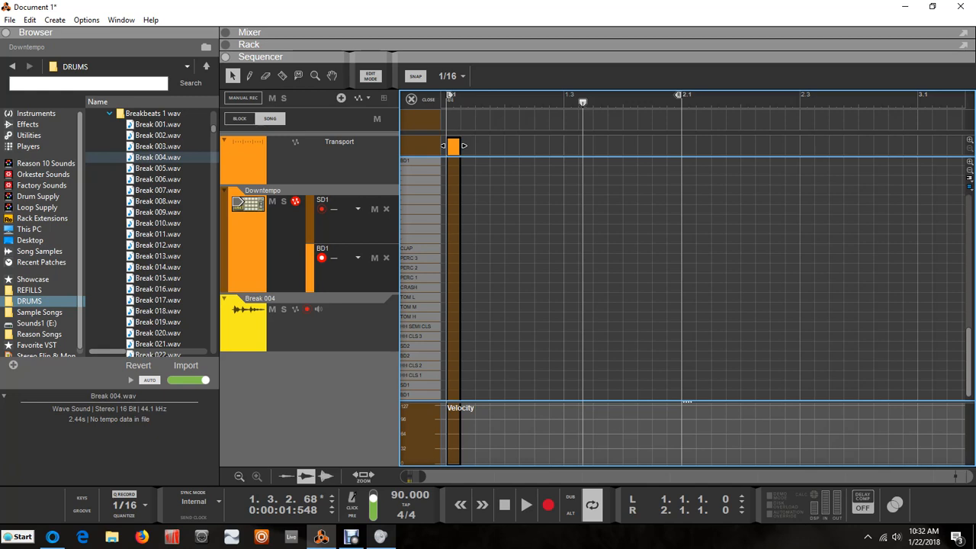
{"action": "double_click", "coordinate": [453, 385]}
{"action": "left_click", "coordinate": [411, 99]}
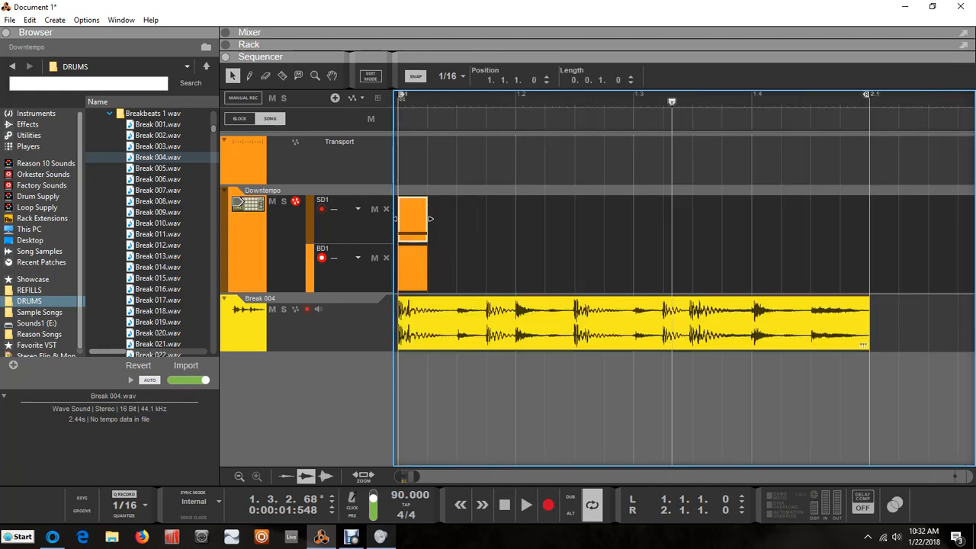
{"action": "key", "text": "ctrl+e"}
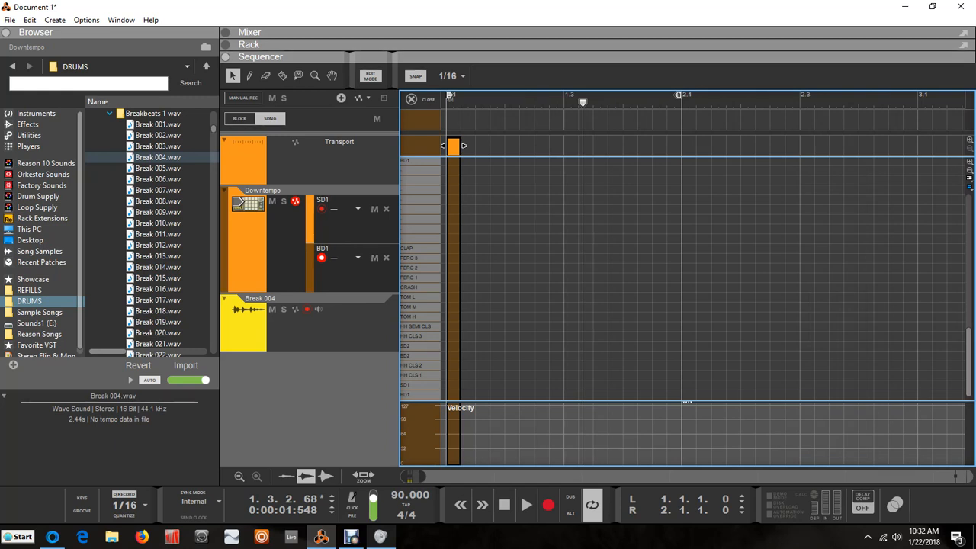
{"action": "double_click", "coordinate": [453, 394]}
{"action": "left_click", "coordinate": [412, 99]}
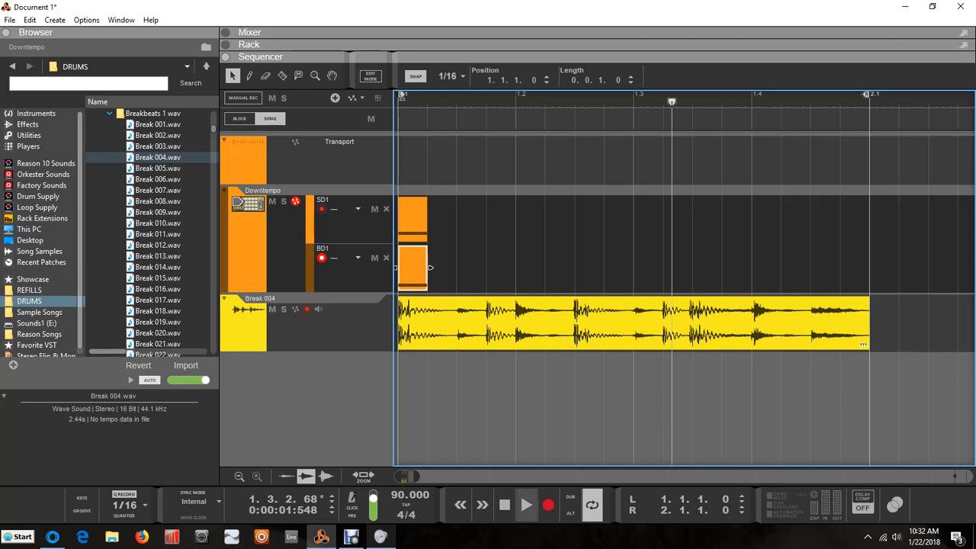
Step: With the loop playing, move the SD1 snare clip to 1.2 and place a copy at 1.4
{"action": "left_click", "coordinate": [526, 505]}
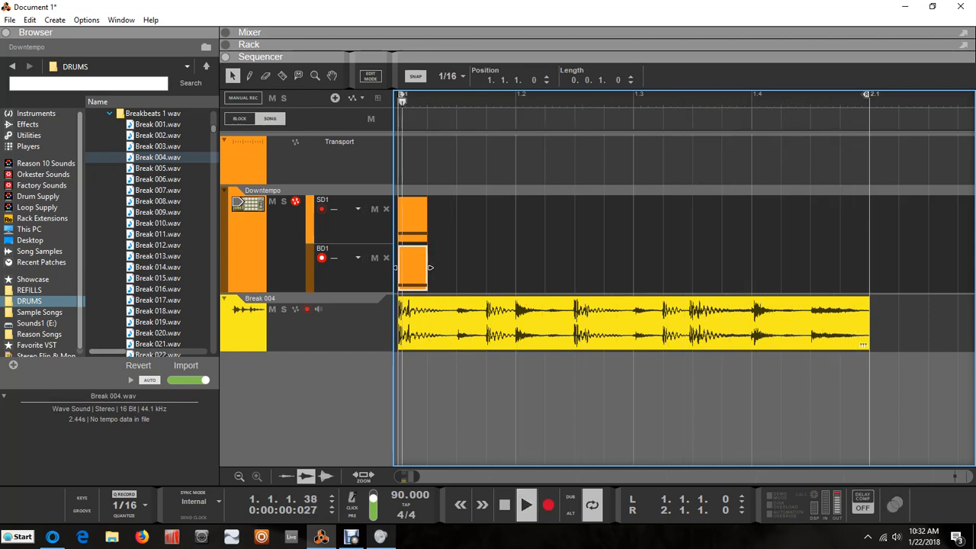
{"action": "left_click", "coordinate": [413, 219]}
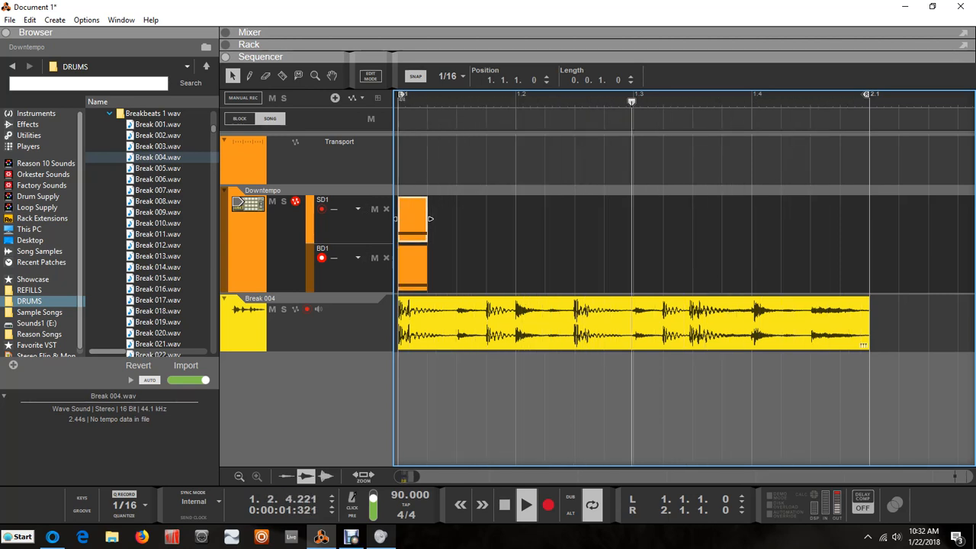
{"action": "left_click_drag", "start_coordinate": [412, 218], "coordinate": [766, 219]}
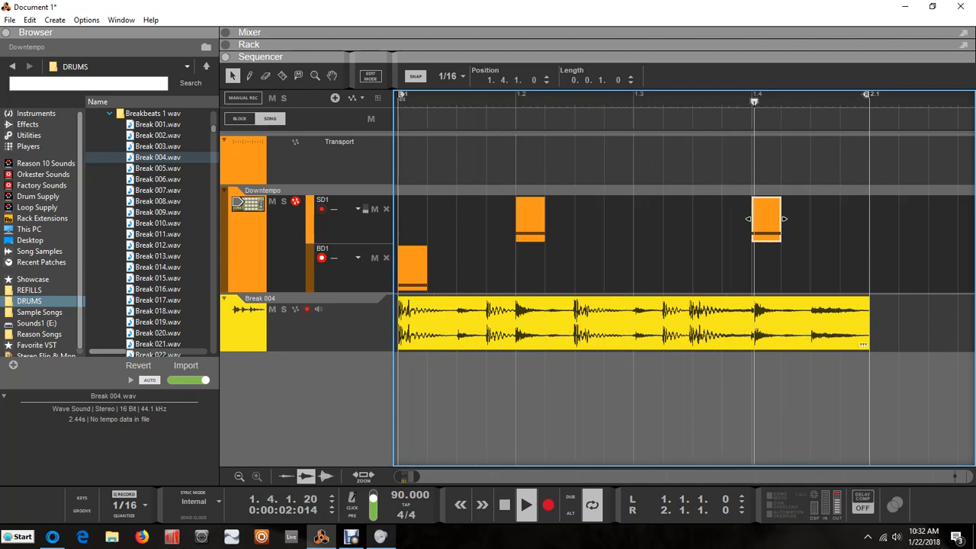
Step: Copy the BD1 kick clip to 1.1.4, 1.2.3, 1.3.2 and 1.3.3 to follow the break's kicks, and stop playback
{"action": "left_click", "coordinate": [413, 267]}
{"action": "left_click_drag", "start_coordinate": [412, 266], "coordinate": [707, 266]}
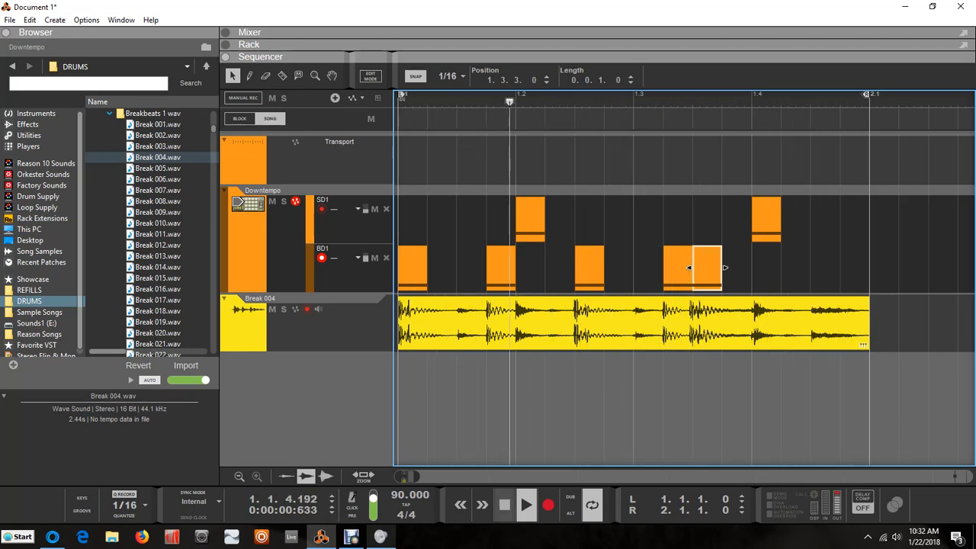
{"action": "key", "text": "space"}
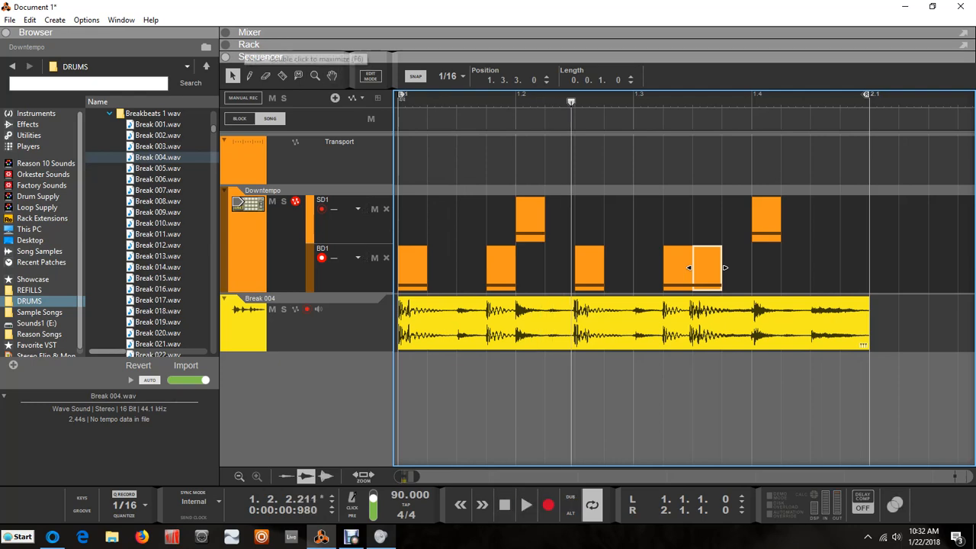
Step: Trim the start of the Beast_Snare_With_Chi_Focused.wav sample to just before its first transient and save it
{"action": "double_click", "coordinate": [249, 45]}
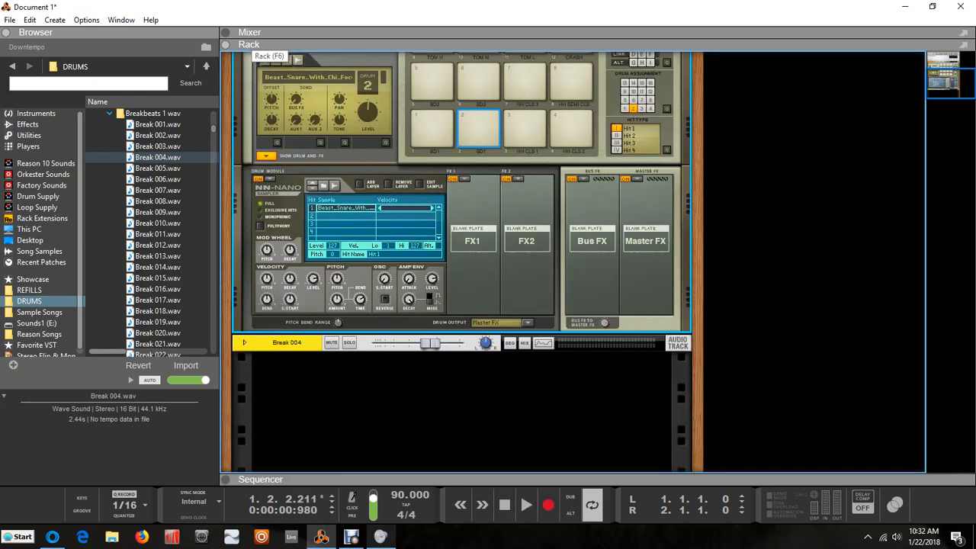
{"action": "scroll", "coordinate": [462, 261], "scroll_direction": "up", "scroll_amount": 1}
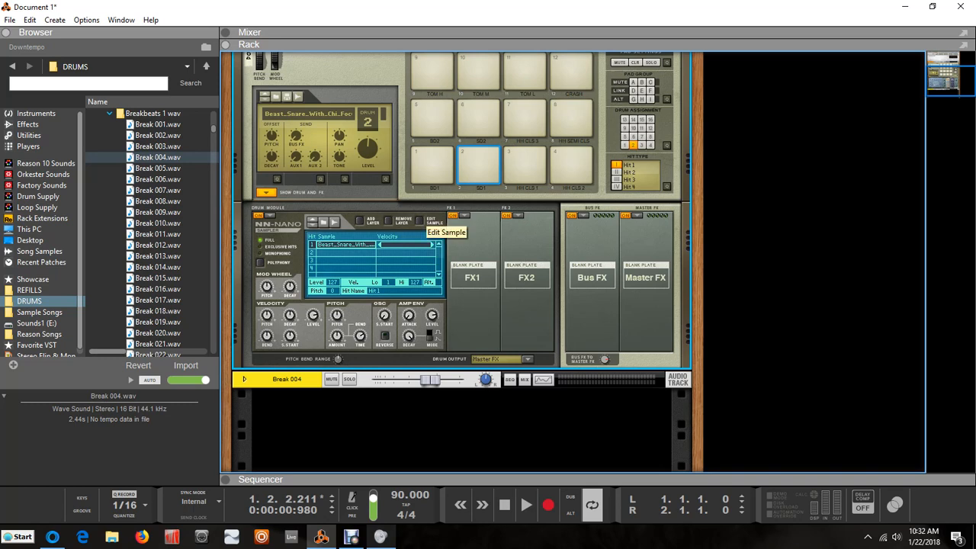
{"action": "left_click", "coordinate": [413, 220]}
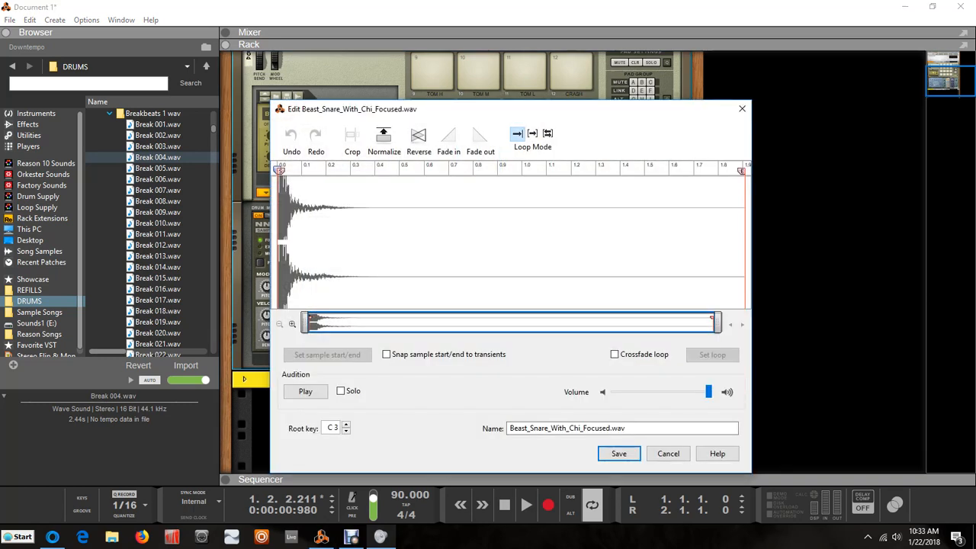
{"action": "left_click_drag", "start_coordinate": [718, 323], "coordinate": [324, 323]}
{"action": "left_click_drag", "start_coordinate": [279, 169], "coordinate": [290, 169]}
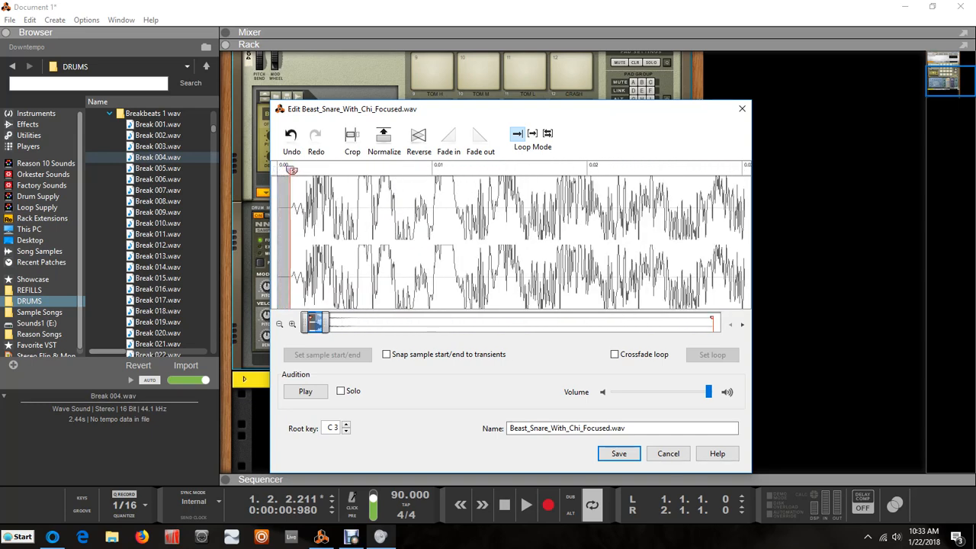
{"action": "left_click", "coordinate": [618, 453]}
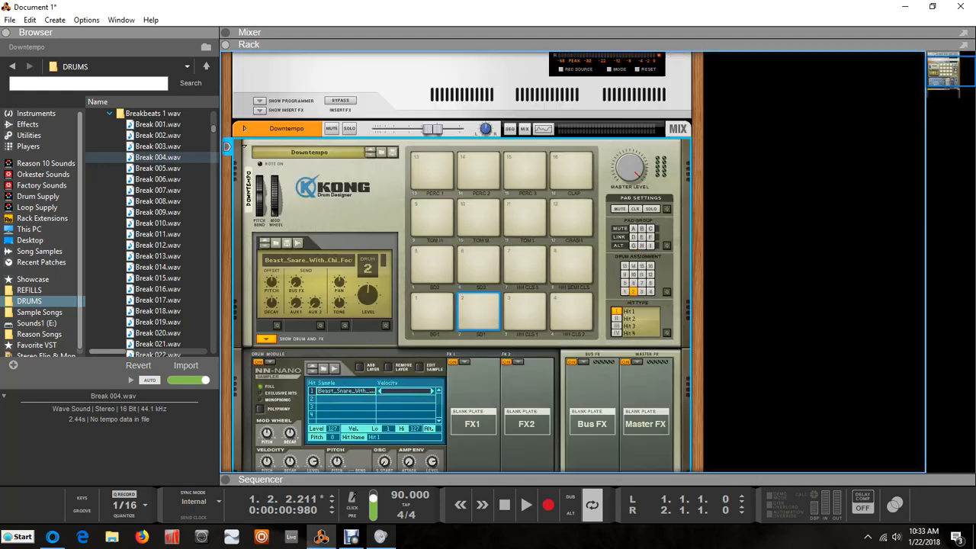
Step: Move the sample start of Def_Touch_Kick.wav on pad 1 inward to tighten its attack and save the sample
{"action": "scroll", "coordinate": [463, 263], "scroll_direction": "down", "scroll_amount": 1}
{"action": "left_click", "coordinate": [432, 275]}
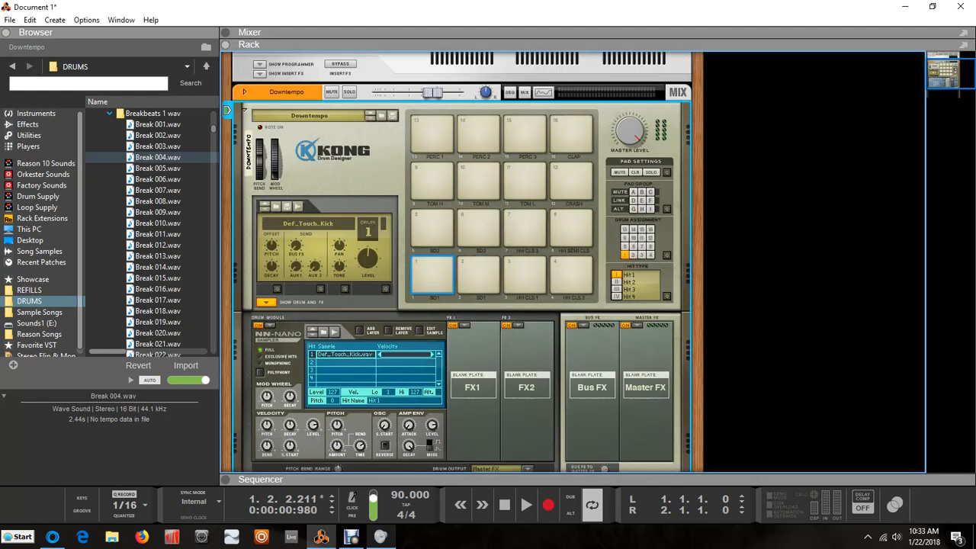
{"action": "left_click", "coordinate": [432, 330]}
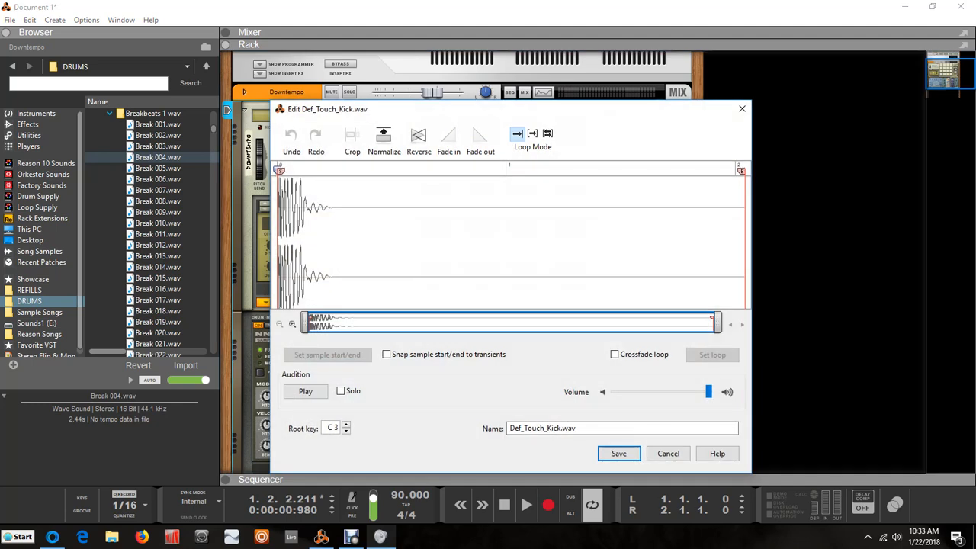
{"action": "left_click_drag", "start_coordinate": [717, 322], "coordinate": [325, 322]}
{"action": "left_click_drag", "start_coordinate": [279, 169], "coordinate": [360, 169]}
{"action": "key", "text": "Return"}
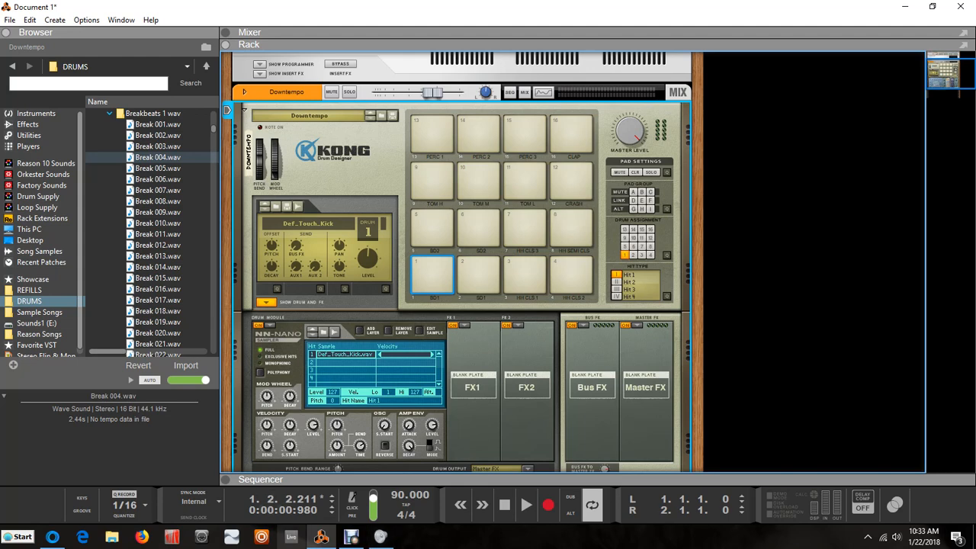
Step: Play back the programmed kick and snare pattern together with the Break 004 loop in the sequencer
{"action": "double_click", "coordinate": [267, 480]}
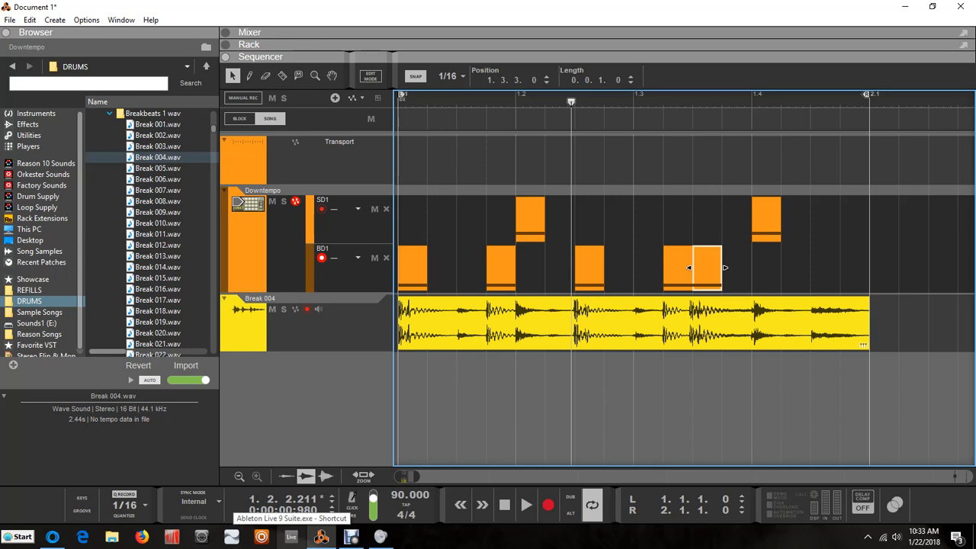
{"action": "left_click", "coordinate": [526, 505]}
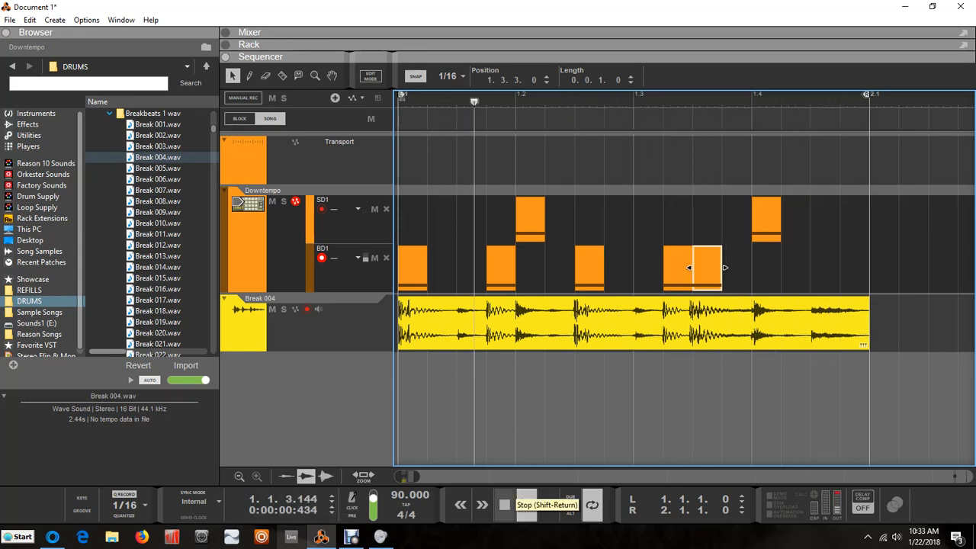
{"action": "left_click", "coordinate": [504, 504]}
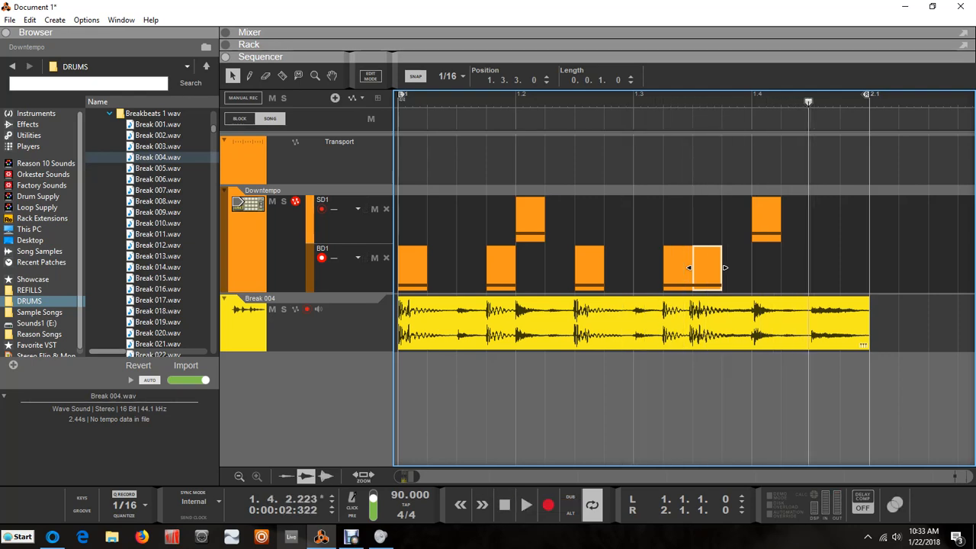
Step: Turn off snapping and shift the SD1 snare clip at 1.2 to position 1.1.4.238, matching the break's transient
{"action": "scroll", "coordinate": [494, 310], "scroll_direction": "up", "scroll_amount": 10}
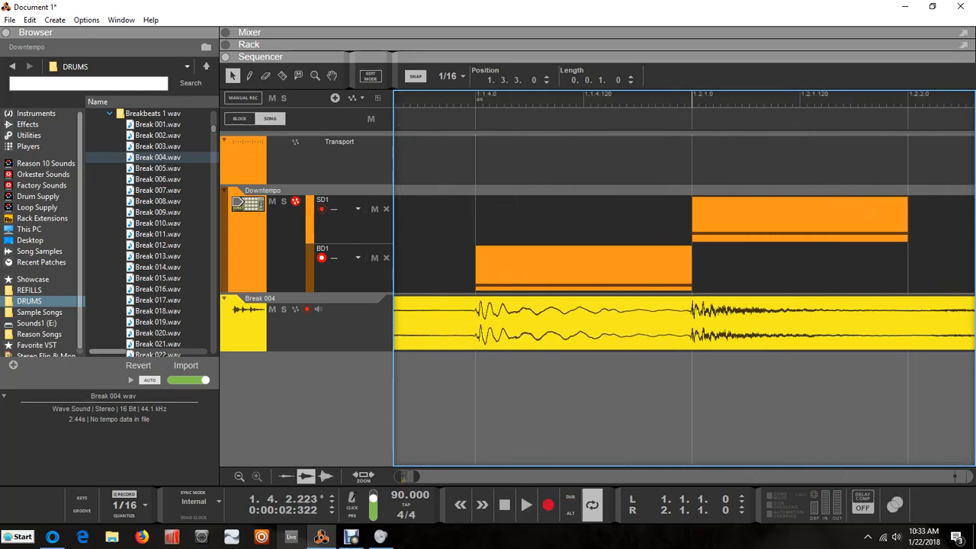
{"action": "scroll", "coordinate": [492, 309], "scroll_direction": "up", "scroll_amount": 2}
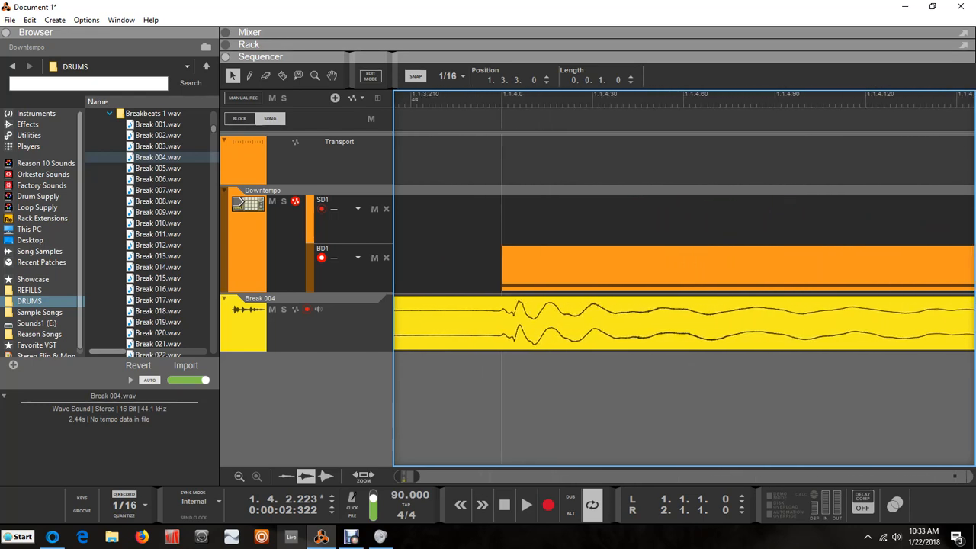
{"action": "scroll", "coordinate": [636, 309], "scroll_direction": "down", "scroll_amount": 8}
{"action": "scroll", "coordinate": [610, 310], "scroll_direction": "right", "scroll_amount": 3}
{"action": "scroll", "coordinate": [460, 309], "scroll_direction": "up", "scroll_amount": 6}
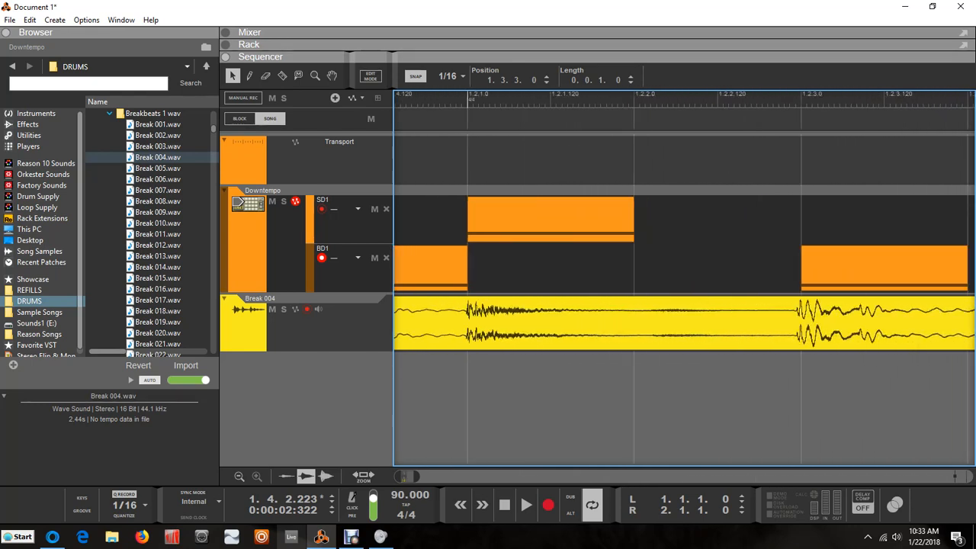
{"action": "scroll", "coordinate": [457, 310], "scroll_direction": "up", "scroll_amount": 3}
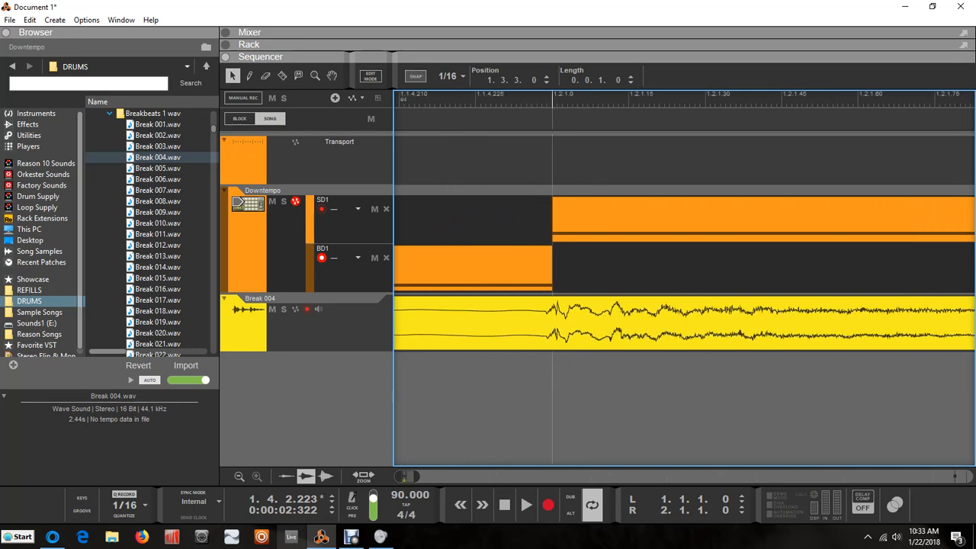
{"action": "left_click_drag", "start_coordinate": [553, 219], "coordinate": [541, 219]}
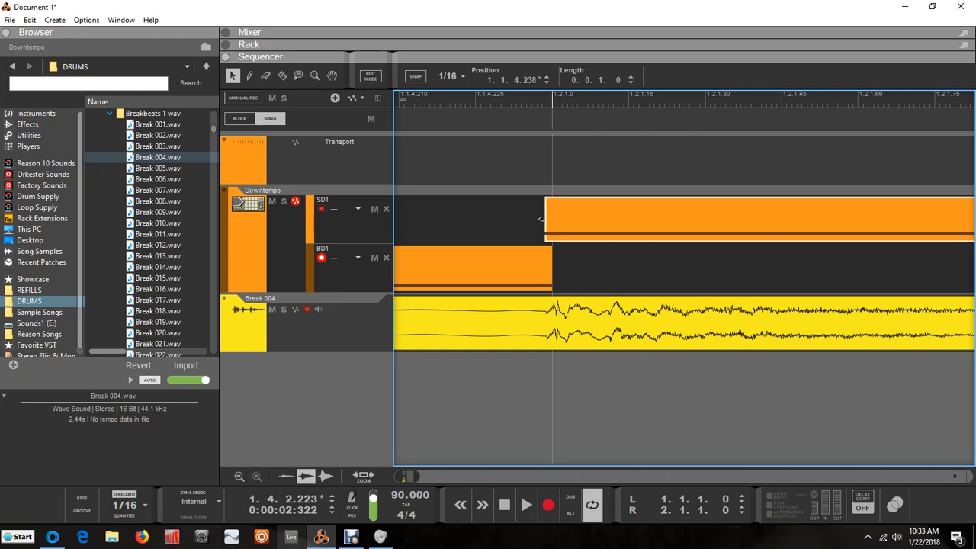
Step: Shift the BD1 kick clip at 1.2.3 to position 1.2.2.233, matching the break's transient
{"action": "scroll", "coordinate": [541, 219], "scroll_direction": "down", "scroll_amount": 5}
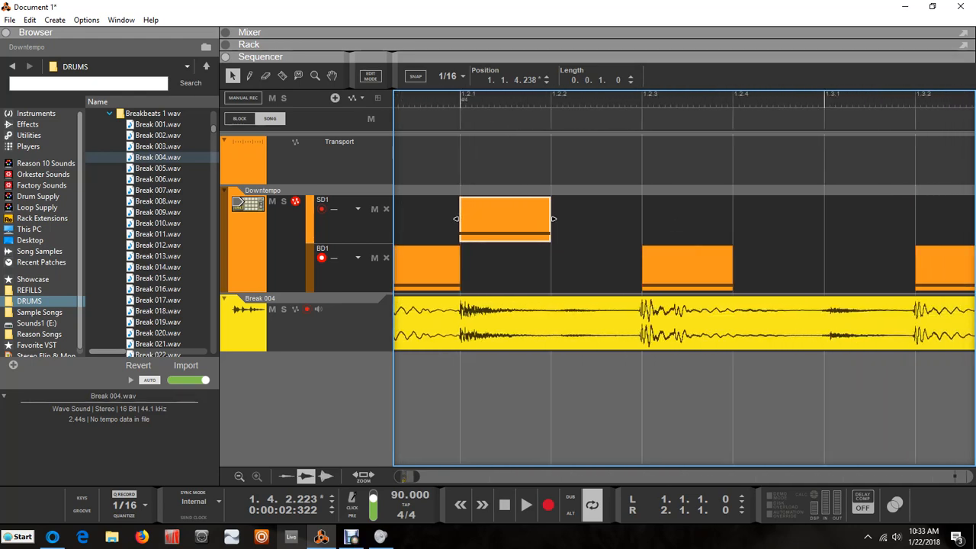
{"action": "scroll", "coordinate": [541, 219], "scroll_direction": "up", "scroll_amount": 6}
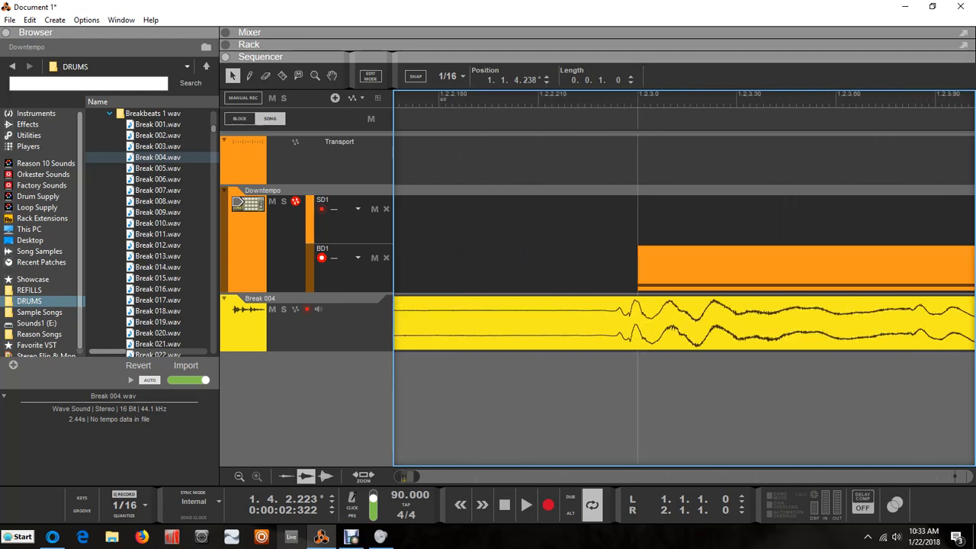
{"action": "left_click_drag", "start_coordinate": [636, 267], "coordinate": [611, 267]}
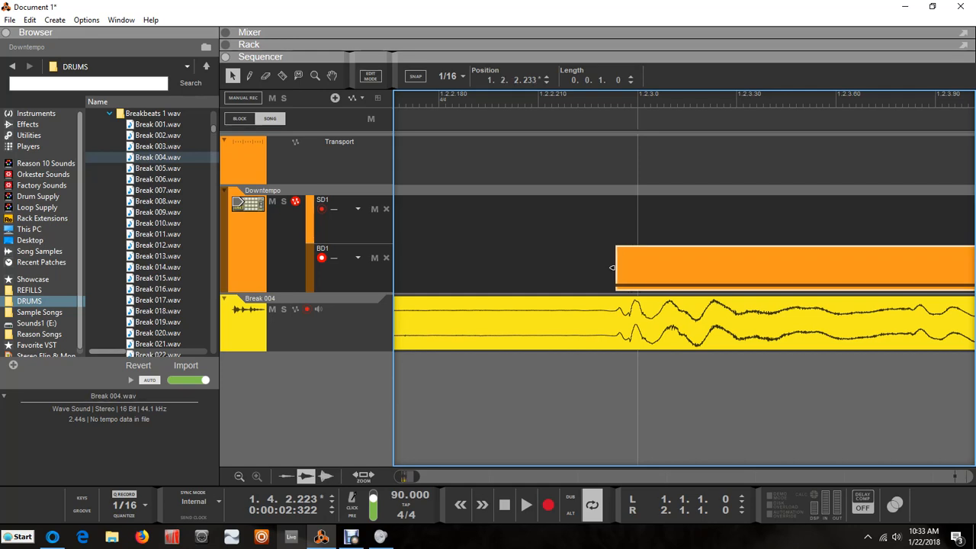
Step: Shift the BD1 kick clips at 1.3.2 and 1.3.3 to positions 1.3.1.237 and 1.3.2.215, matching the break's transients
{"action": "scroll", "coordinate": [611, 267], "scroll_direction": "down", "scroll_amount": 5}
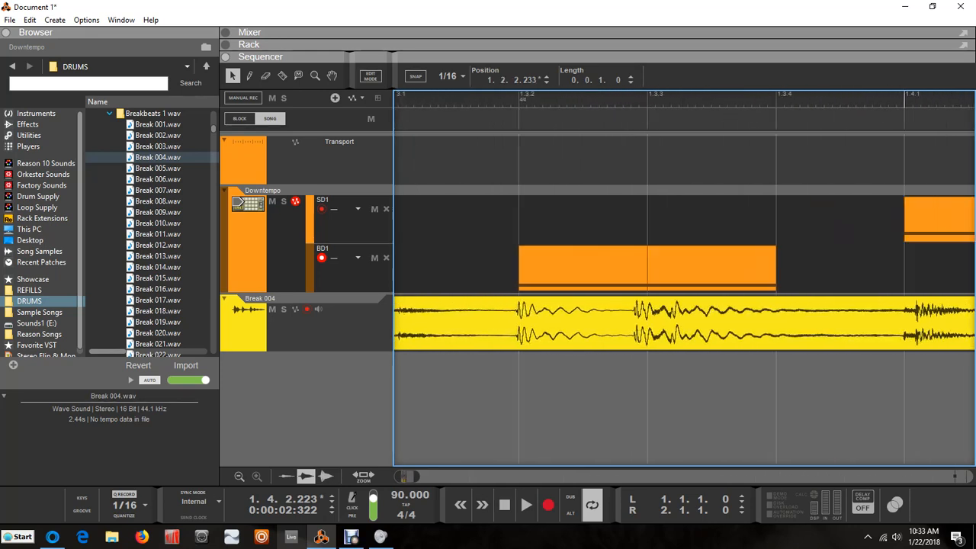
{"action": "scroll", "coordinate": [514, 267], "scroll_direction": "up", "scroll_amount": 5}
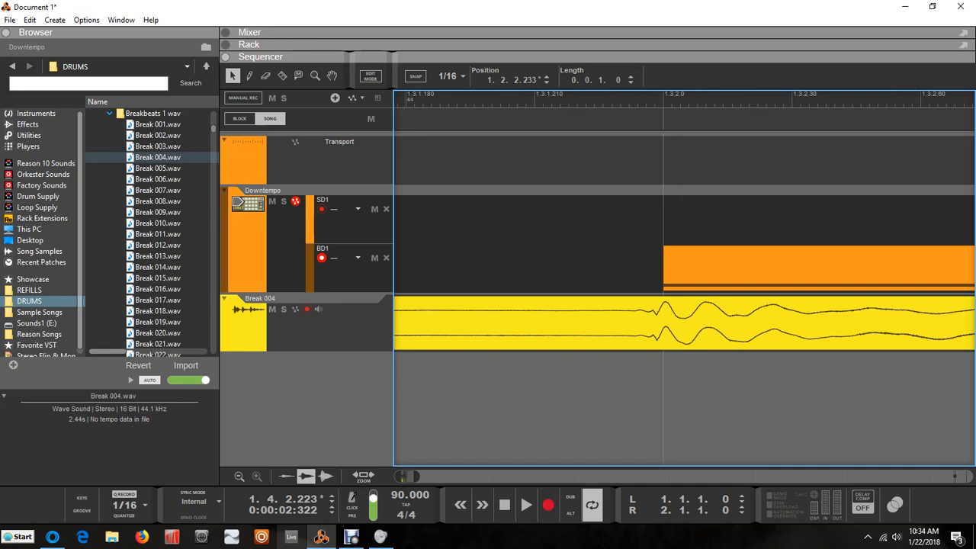
{"action": "left_click_drag", "start_coordinate": [663, 267], "coordinate": [649, 267]}
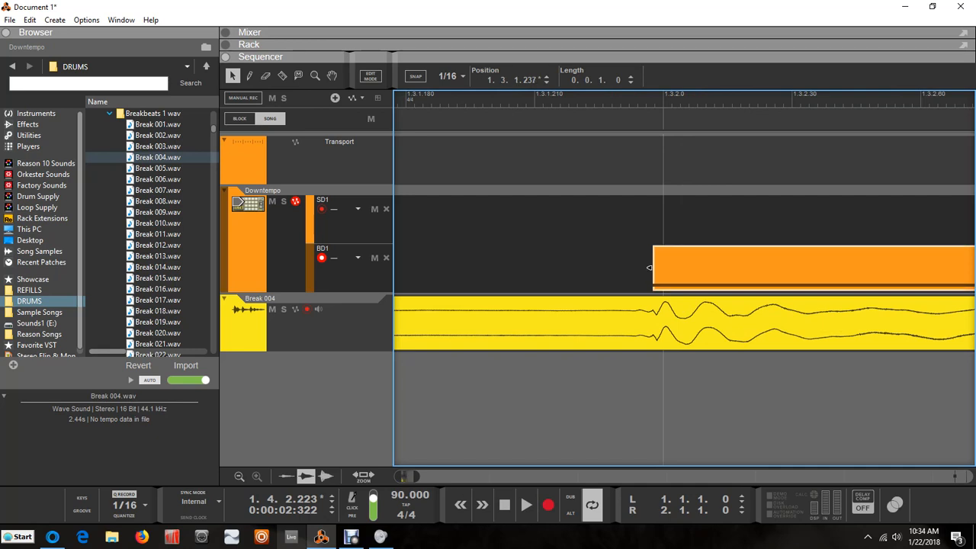
{"action": "scroll", "coordinate": [491, 267], "scroll_direction": "down", "scroll_amount": 5}
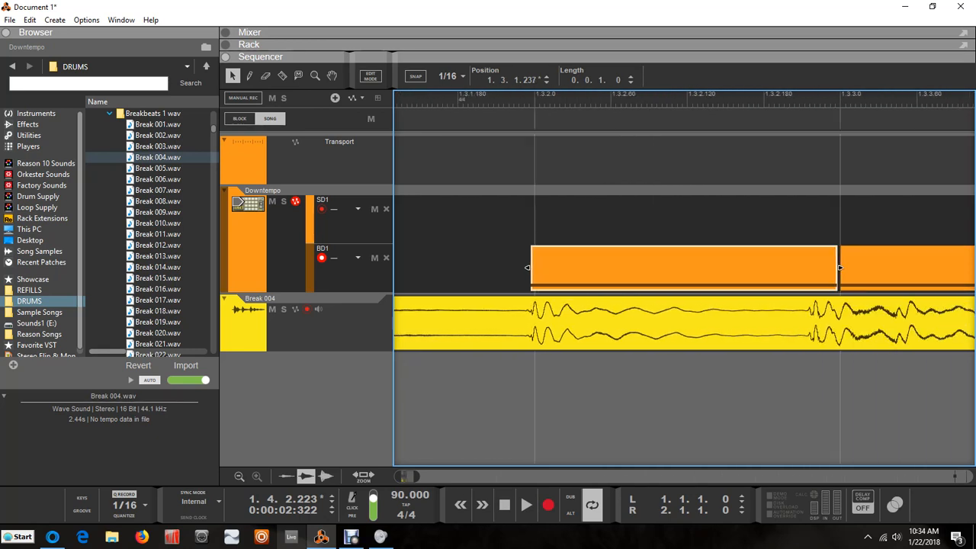
{"action": "scroll", "coordinate": [656, 266], "scroll_direction": "up", "scroll_amount": 4}
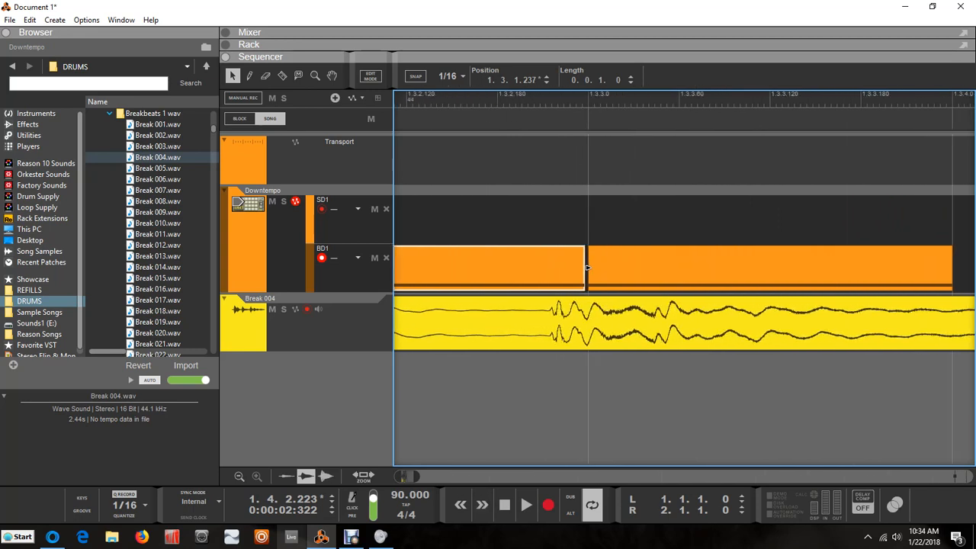
{"action": "left_click_drag", "start_coordinate": [587, 266], "coordinate": [547, 267]}
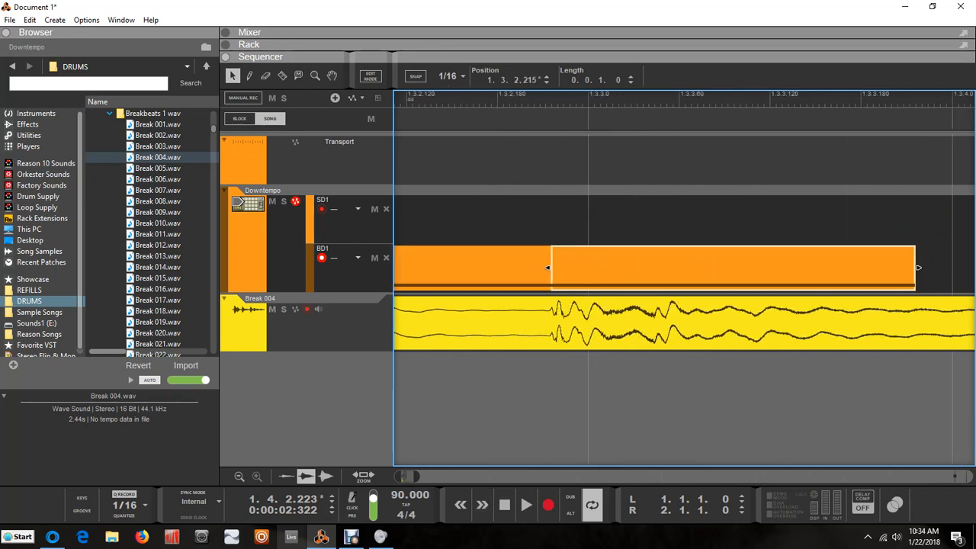
Step: Shift the SD1 snare clip at 1.4 to position 1.4.1.22, lining it up with the break's main snare transient
{"action": "scroll", "coordinate": [547, 267], "scroll_direction": "down", "scroll_amount": 4}
{"action": "scroll", "coordinate": [547, 267], "scroll_direction": "up", "scroll_amount": 4}
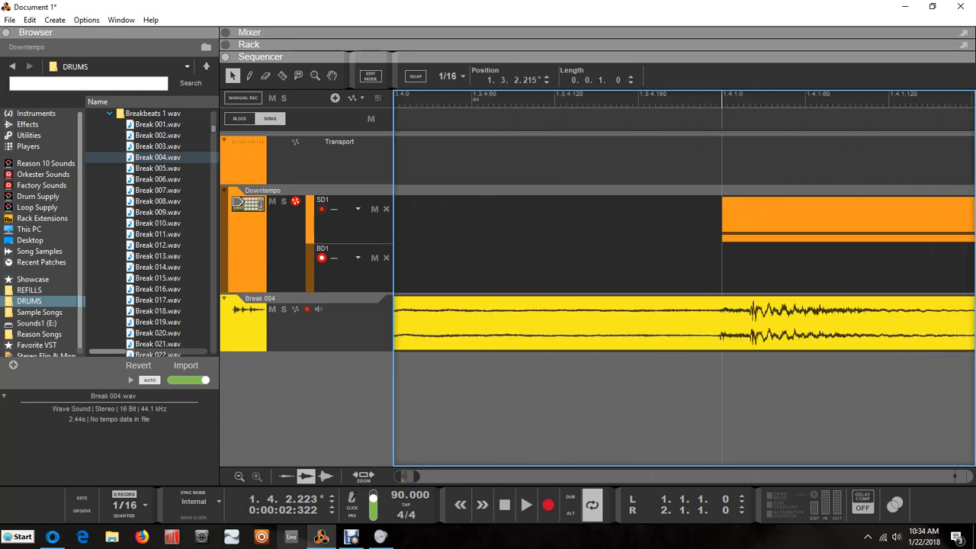
{"action": "scroll", "coordinate": [845, 267], "scroll_direction": "up", "scroll_amount": 2}
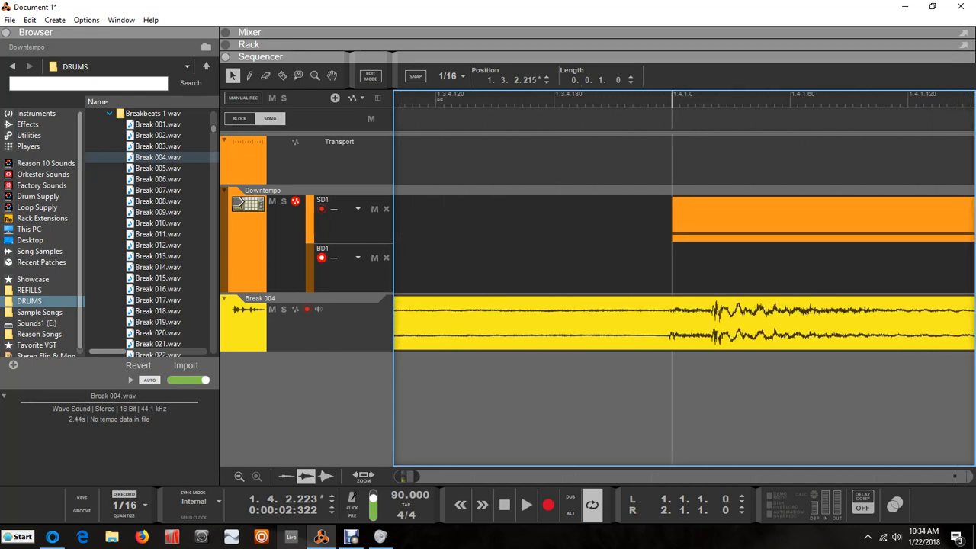
{"action": "left_click_drag", "start_coordinate": [679, 213], "coordinate": [722, 213]}
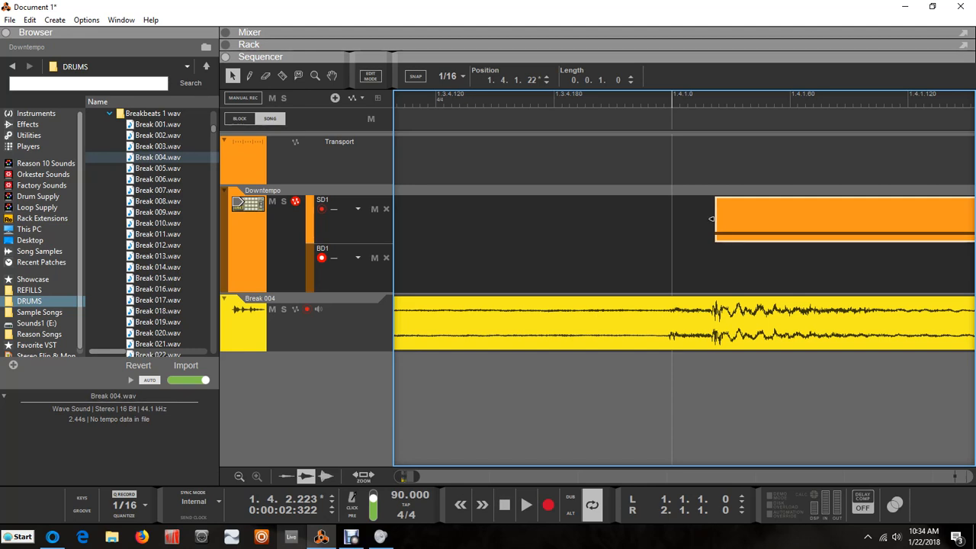
Step: Play the aligned pattern with the Break 004 loop, mute the break to hear the Kong hits alone, and unmute it after stopping
{"action": "scroll", "coordinate": [612, 267], "scroll_direction": "down", "scroll_amount": 4}
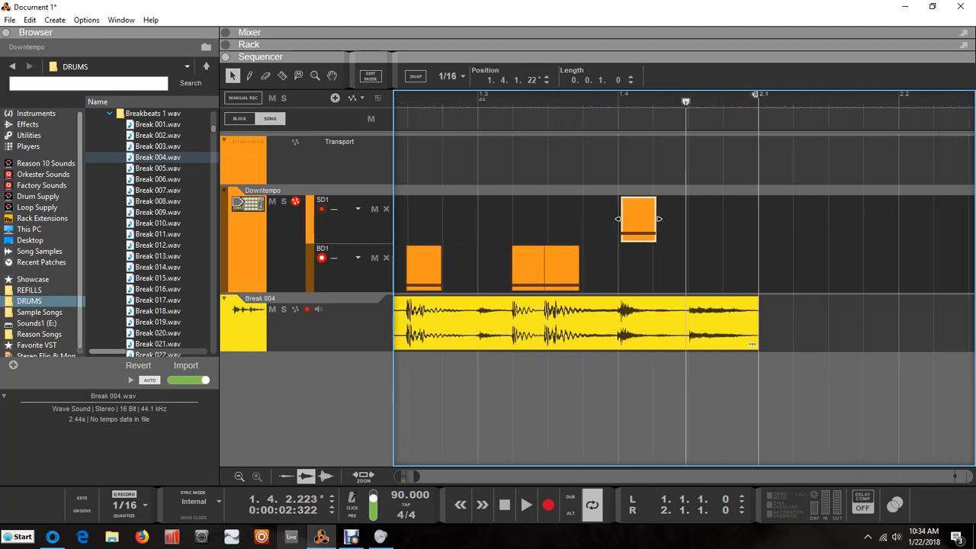
{"action": "scroll", "coordinate": [684, 278], "scroll_direction": "left", "scroll_amount": 3}
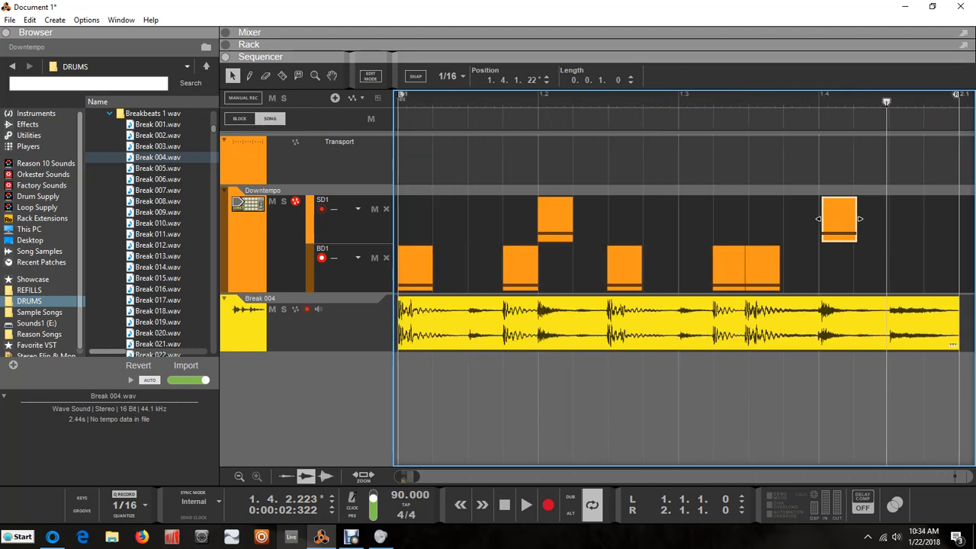
{"action": "key", "text": "space"}
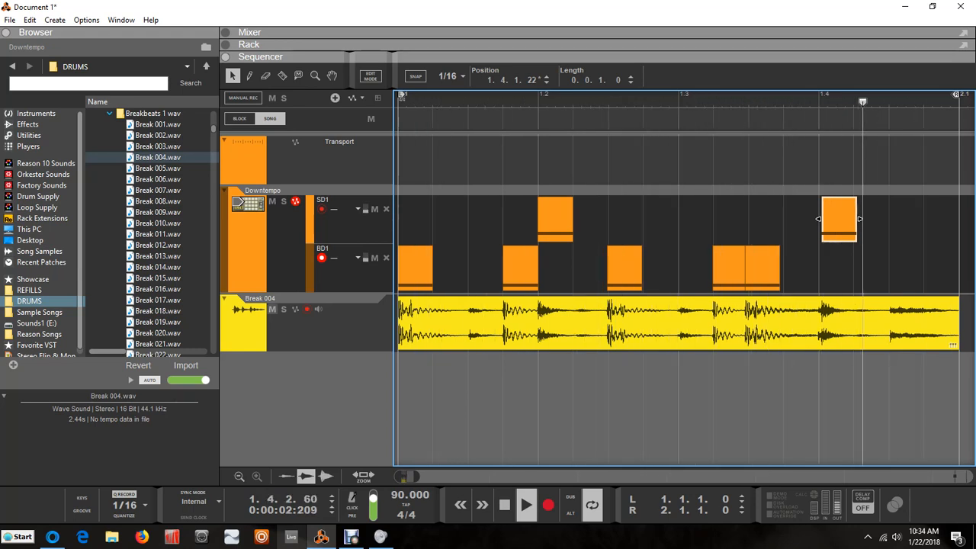
{"action": "left_click", "coordinate": [273, 309]}
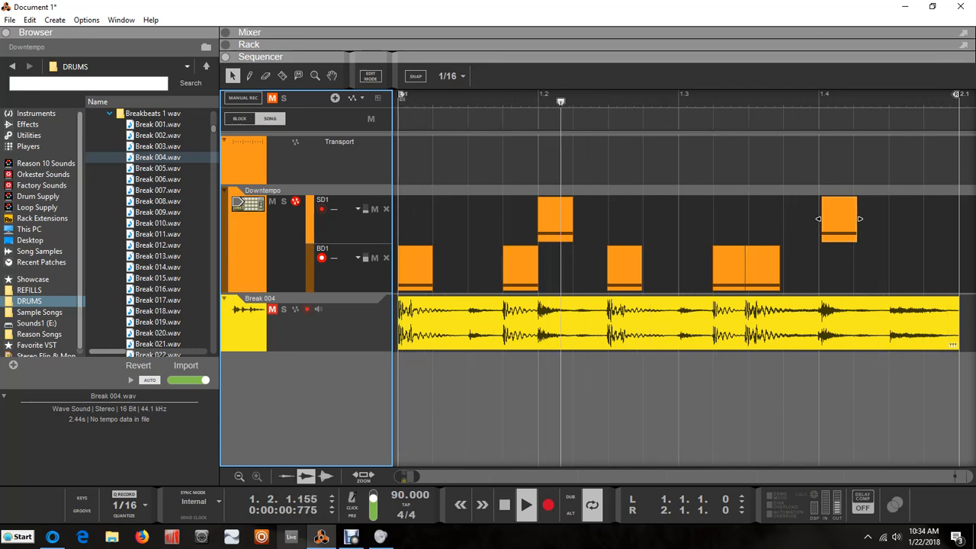
{"action": "key", "text": "space"}
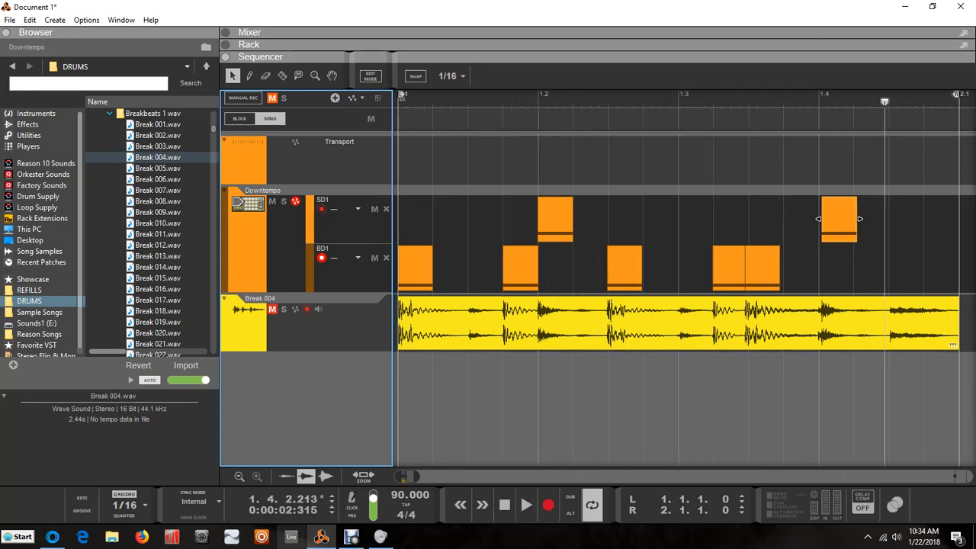
{"action": "left_click", "coordinate": [272, 308]}
Step: Join the clips on the SD1 and BD1 lanes into one continuous clip per lane
{"action": "left_click_drag", "start_coordinate": [874, 196], "coordinate": [396, 291]}
{"action": "right_click", "coordinate": [412, 226]}
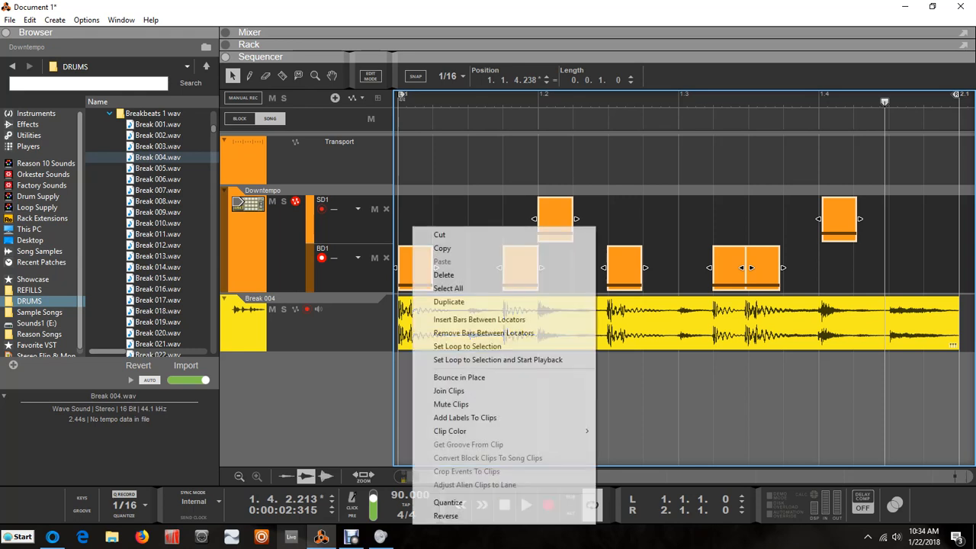
{"action": "left_click", "coordinate": [458, 390]}
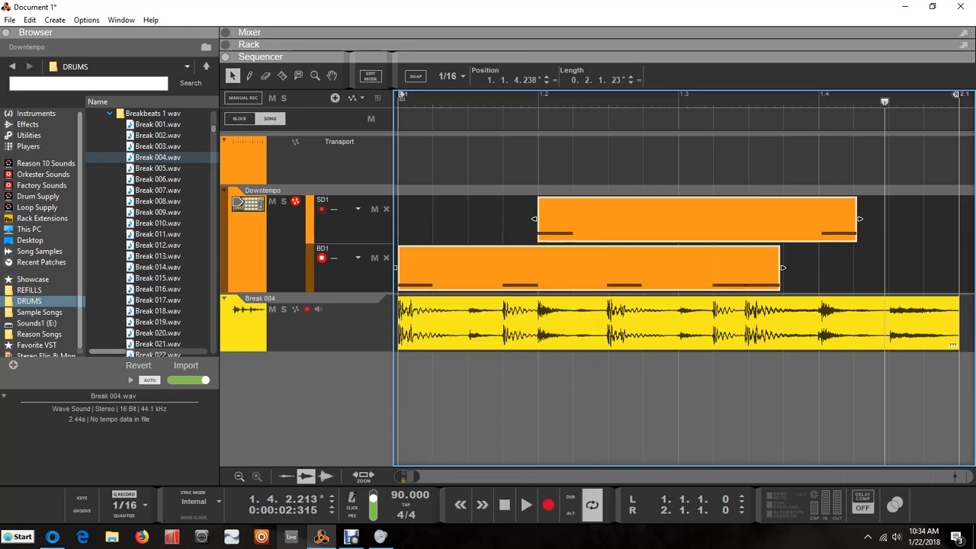
Step: Turn snapping back on and extend the joined SD1 and BD1 clips to start at 1.1.1.0 with a length of 1.0.0.0
{"action": "left_click_drag", "start_coordinate": [533, 219], "coordinate": [396, 219]}
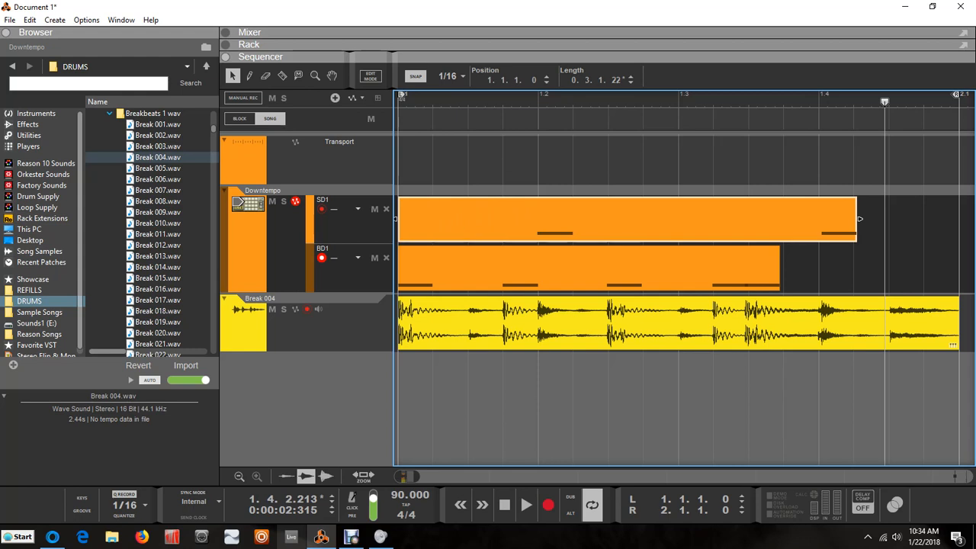
{"action": "left_click_drag", "start_coordinate": [855, 219], "coordinate": [959, 219]}
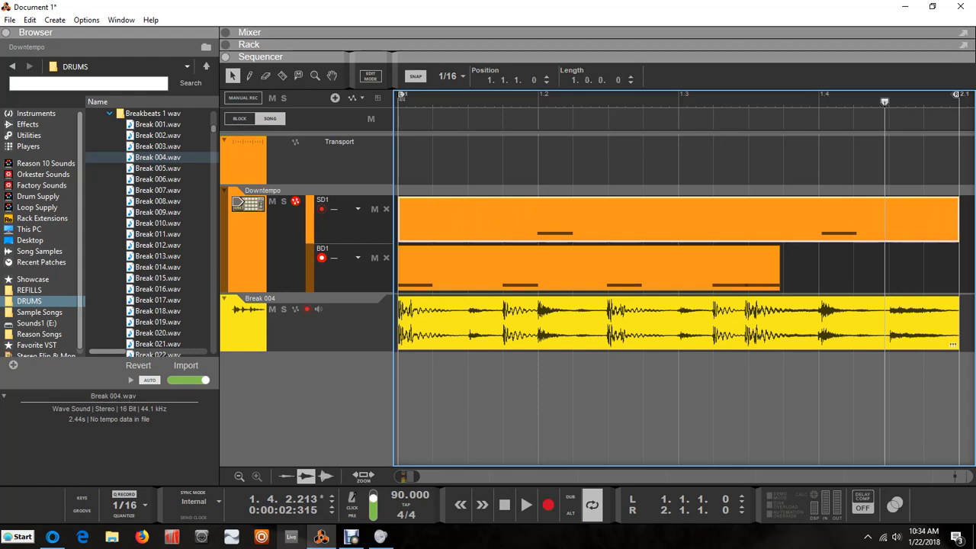
{"action": "left_click", "coordinate": [741, 267]}
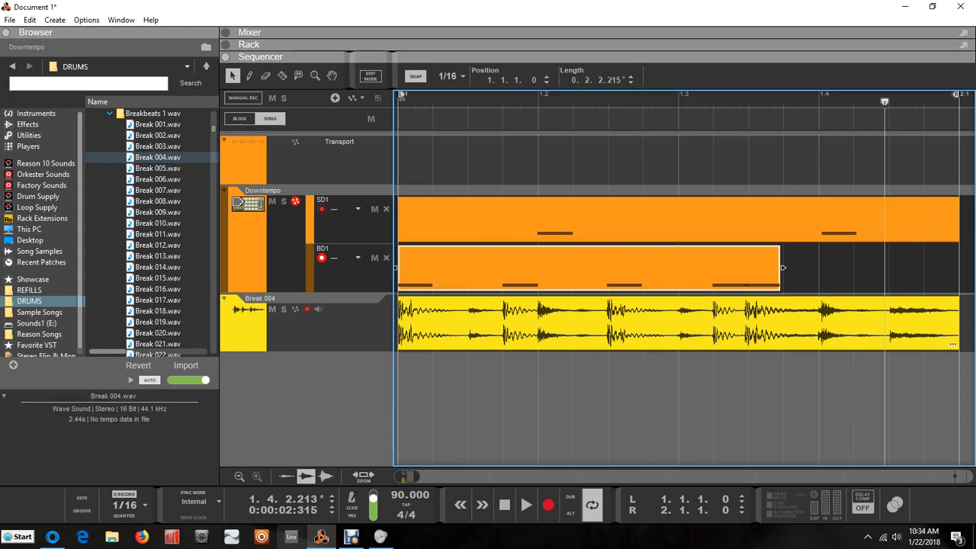
{"action": "left_click_drag", "start_coordinate": [779, 266], "coordinate": [958, 266]}
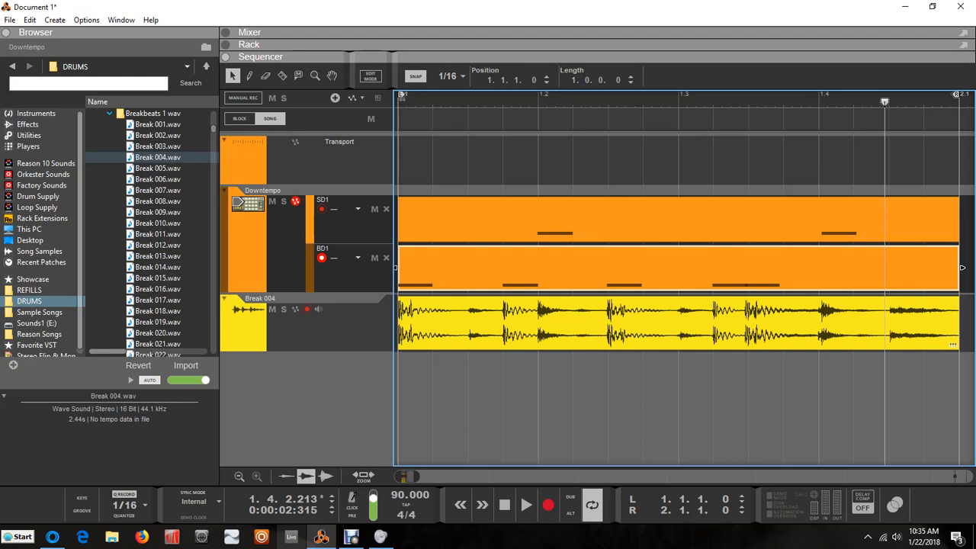
Step: Lower the velocities of the second, third and fourth kick notes in the BD1 clip, the fourth most, and play the loop
{"action": "key", "text": "ctrl+e"}
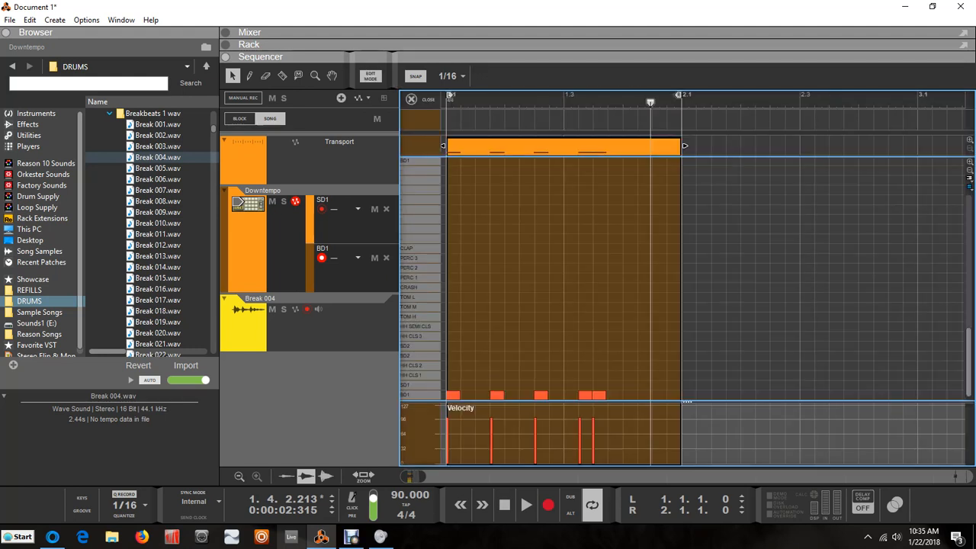
{"action": "left_click_drag", "start_coordinate": [579, 418], "coordinate": [580, 428]}
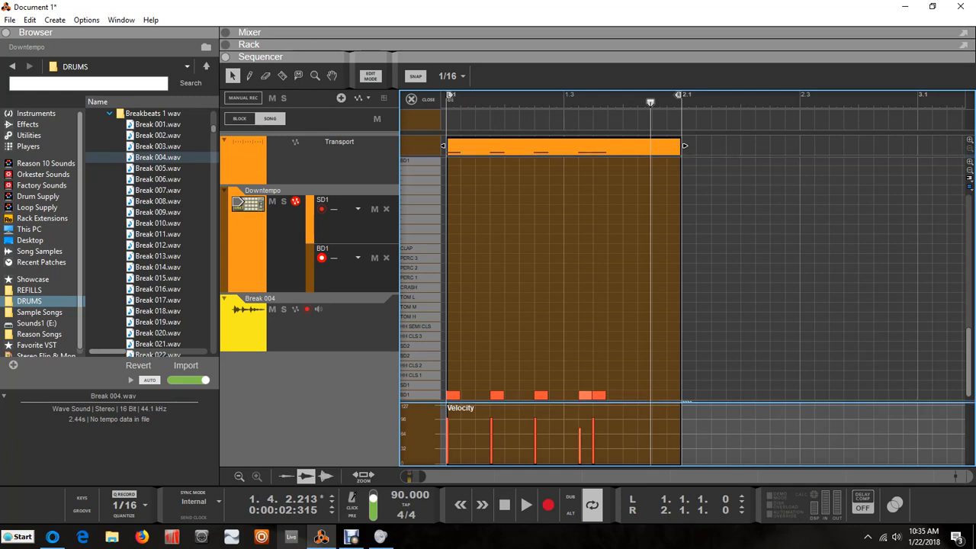
{"action": "left_click_drag", "start_coordinate": [491, 418], "coordinate": [491, 427]}
{"action": "left_click_drag", "start_coordinate": [580, 428], "coordinate": [579, 440]}
{"action": "left_click", "coordinate": [526, 505]}
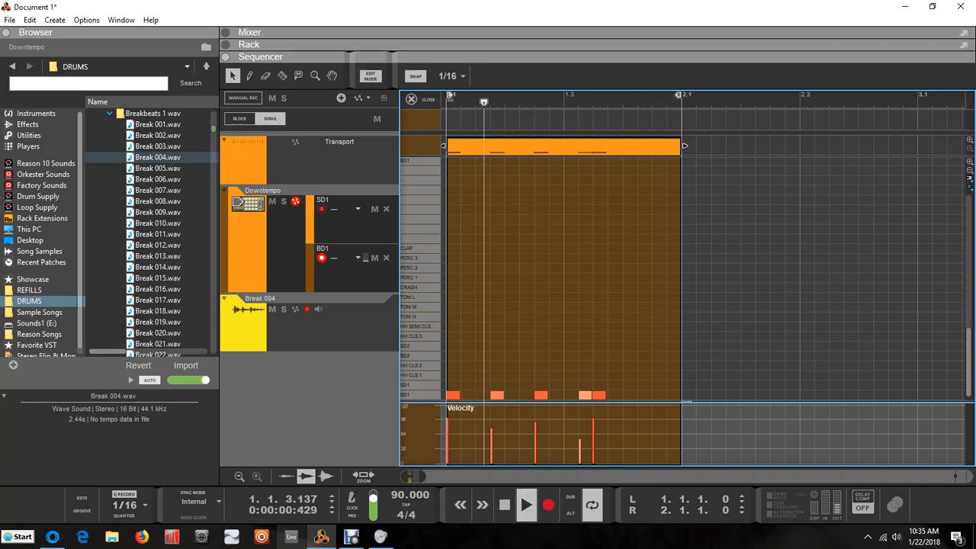
{"action": "key", "text": "ctrl+e"}
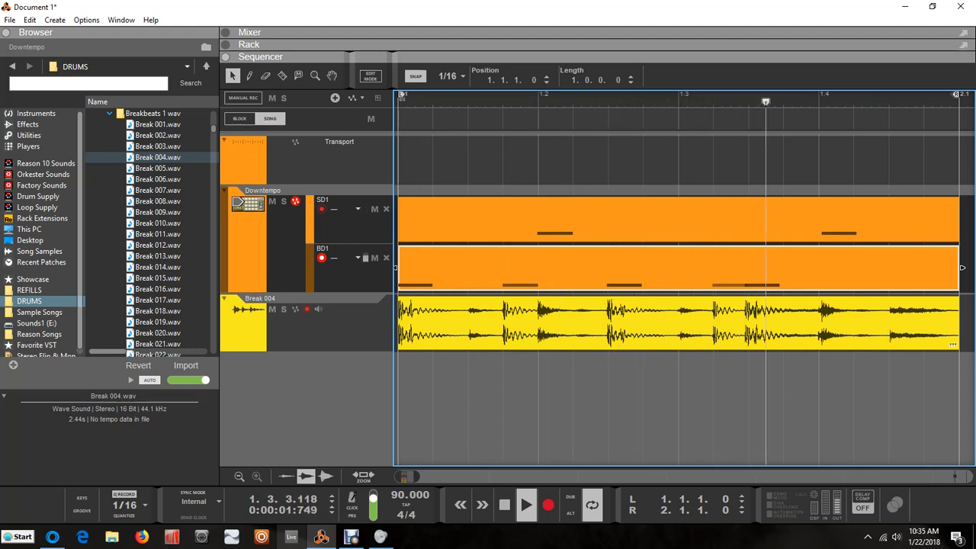
{"action": "key", "text": "h"}
{"action": "key", "text": "h"}
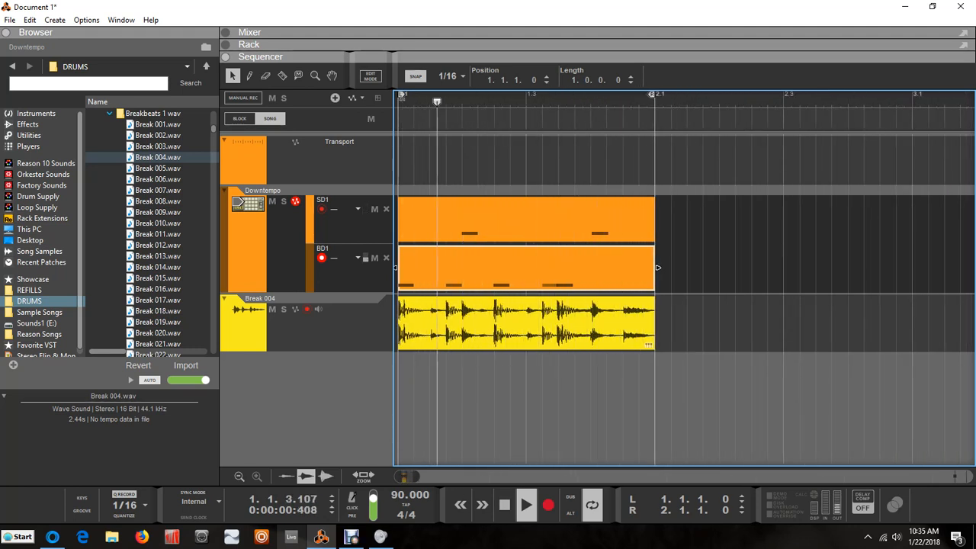
Step: In the mixer, sweep the Break 004 channel's high-pass filter frequency up to 2.25 kHz and back down during playback
{"action": "key", "text": "F5"}
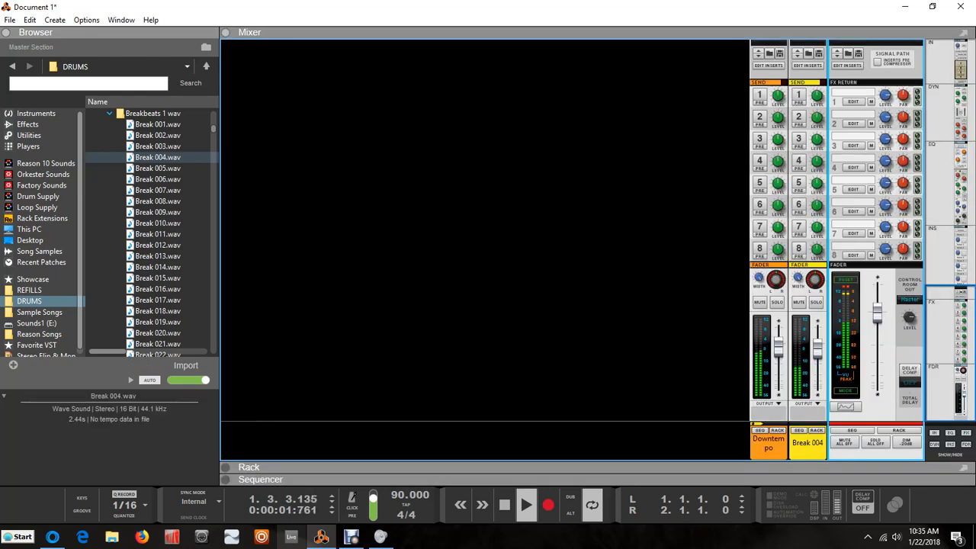
{"action": "scroll", "coordinate": [836, 229], "scroll_direction": "up", "scroll_amount": 5}
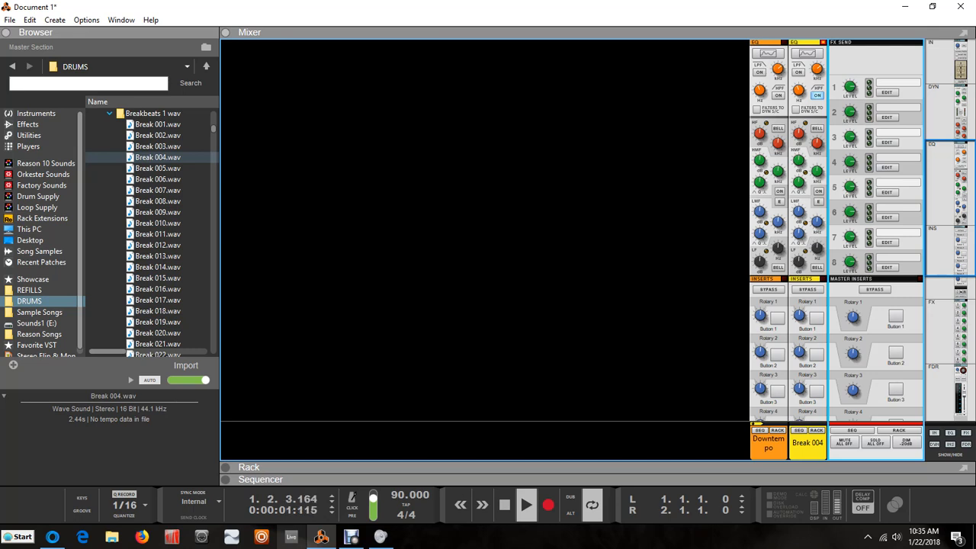
{"action": "left_click", "coordinate": [798, 90]}
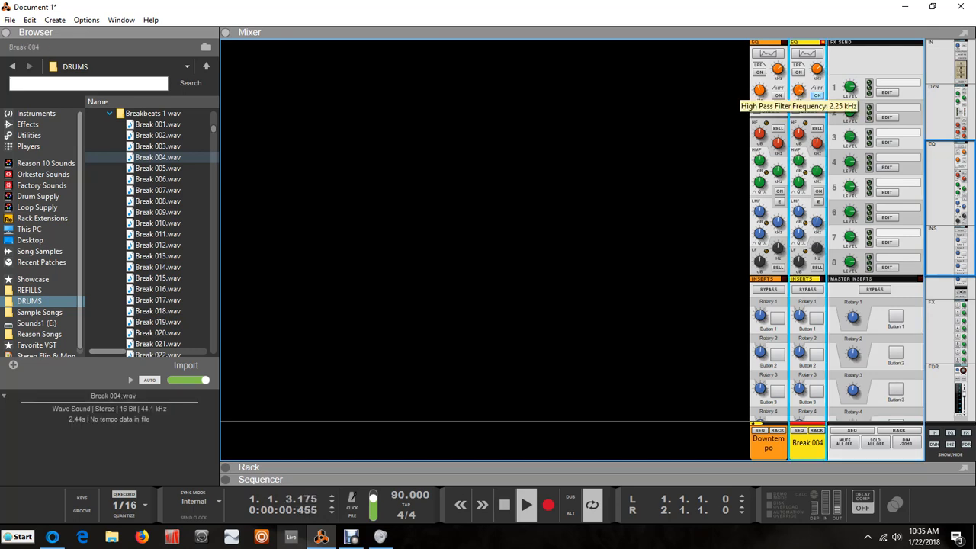
{"action": "mouse_move", "coordinate": [798, 90]}
{"action": "left_mouse_down"}
{"action": "mouse_move", "coordinate": [798, 109]}
{"action": "mouse_move", "coordinate": [798, 84]}
{"action": "left_mouse_up"}
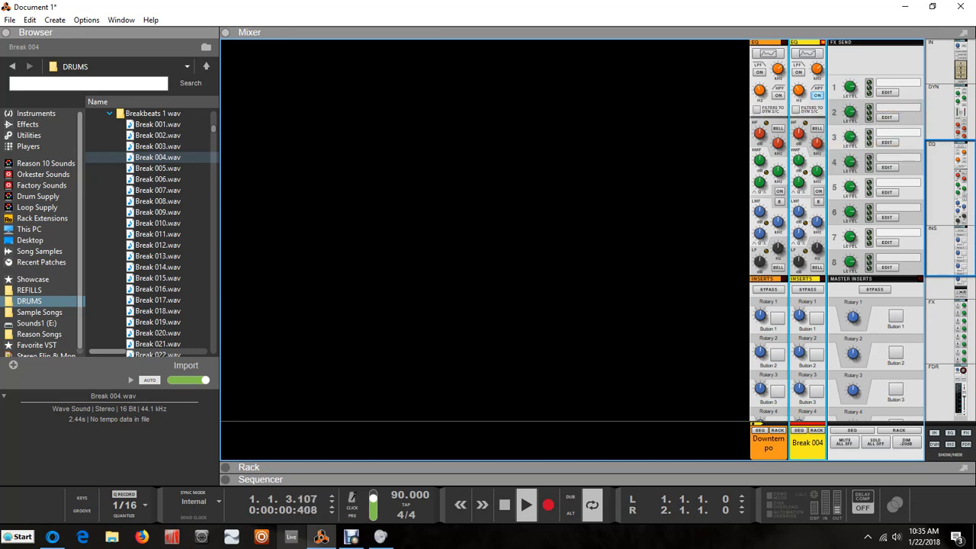
Step: Pull the Break 004 channel fader down to -∞ dB during playback, and raise it back to about the Downtempo fader's level
{"action": "scroll", "coordinate": [798, 228], "scroll_direction": "down", "scroll_amount": 5}
{"action": "left_click_drag", "start_coordinate": [817, 351], "coordinate": [817, 393]}
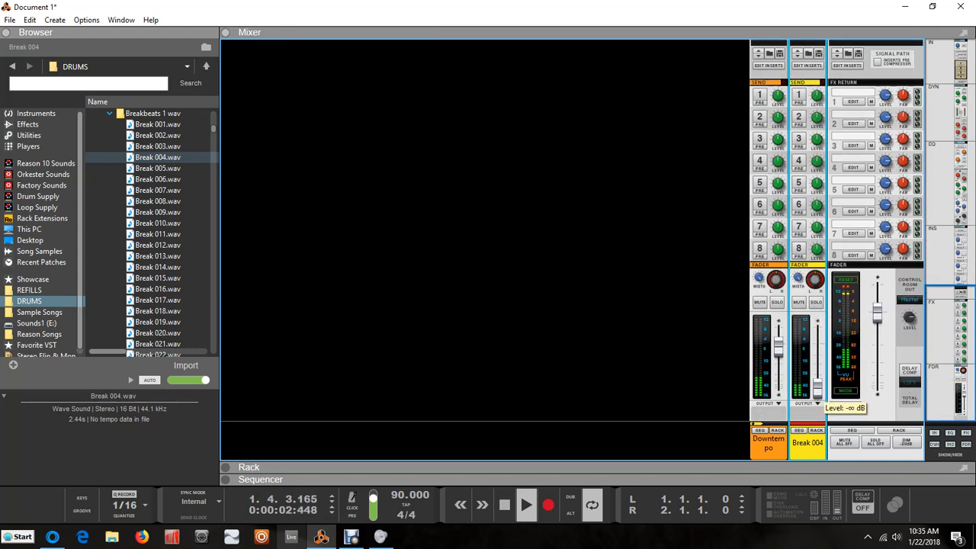
{"action": "left_click", "coordinate": [846, 405]}
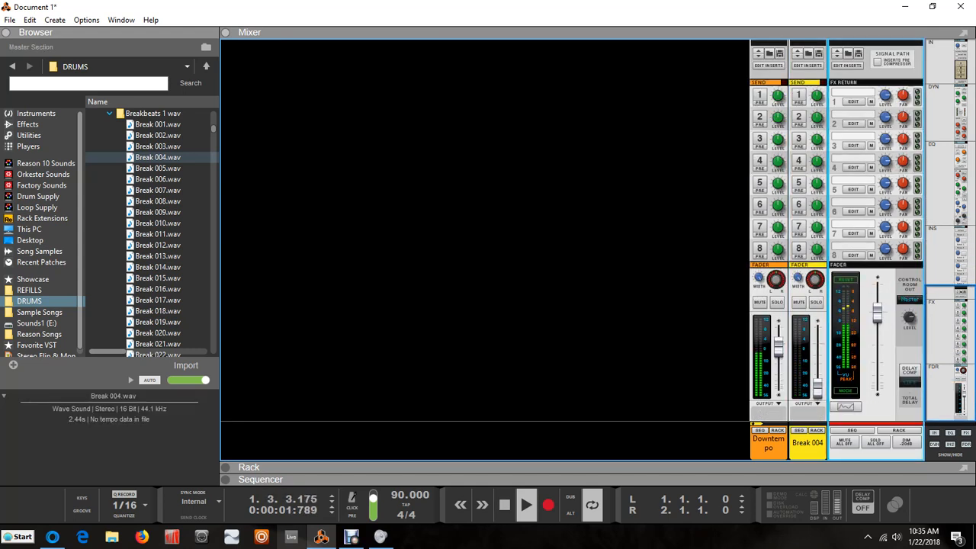
{"action": "left_click", "coordinate": [808, 412]}
{"action": "left_click_drag", "start_coordinate": [817, 385], "coordinate": [817, 341]}
{"action": "left_click", "coordinate": [839, 294]}
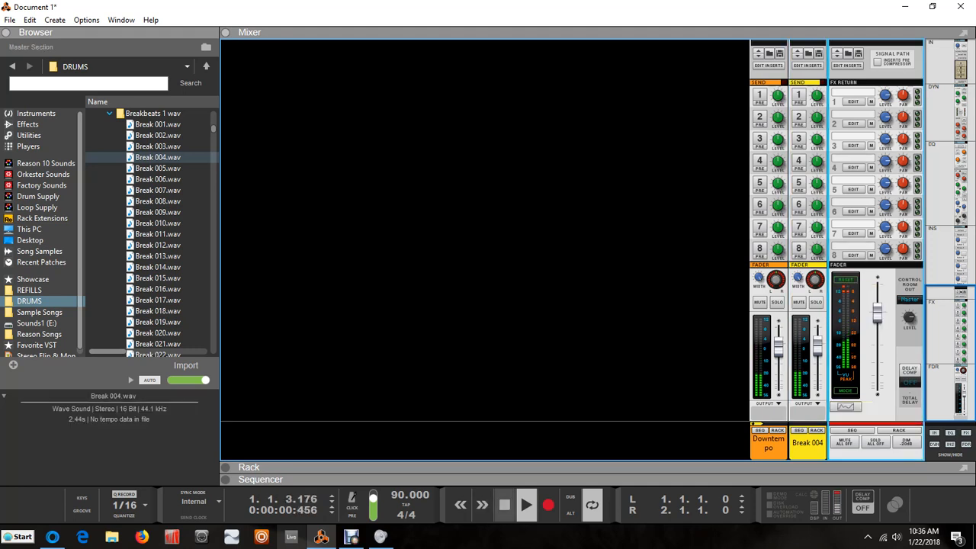
Step: Stop the loop, bring up the rack, restart playback, and browse the DRUMS folder for a replacement sample for Kong's drum 1
{"action": "left_click", "coordinate": [503, 504]}
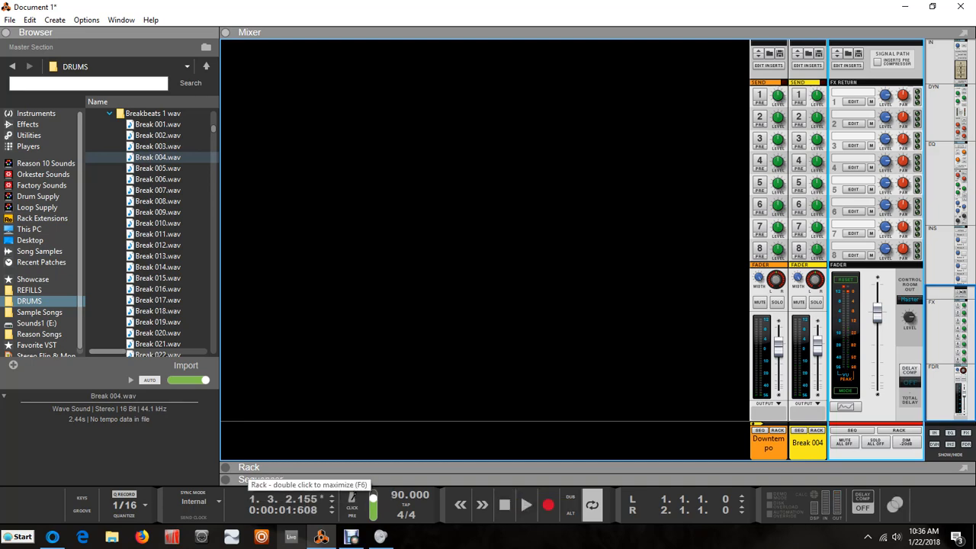
{"action": "key", "text": "F6"}
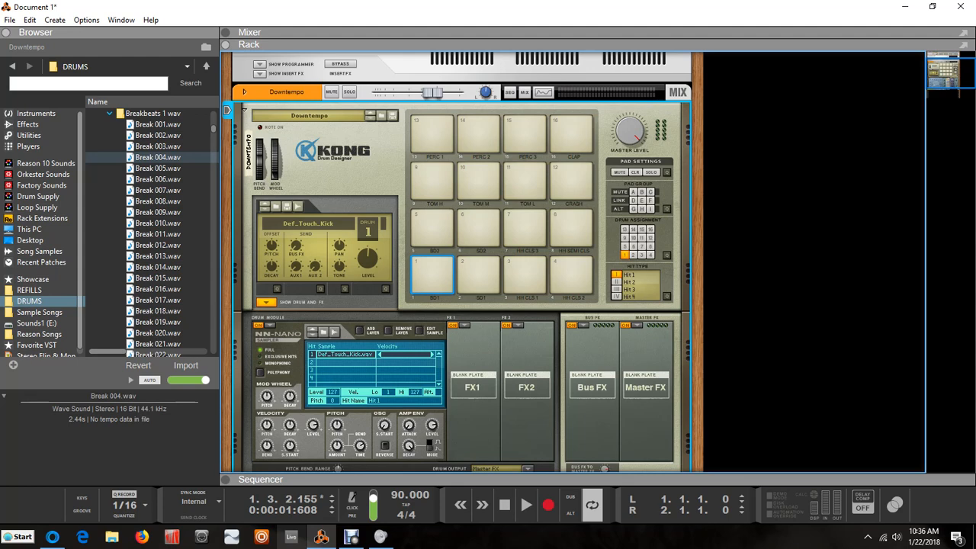
{"action": "left_click", "coordinate": [526, 505]}
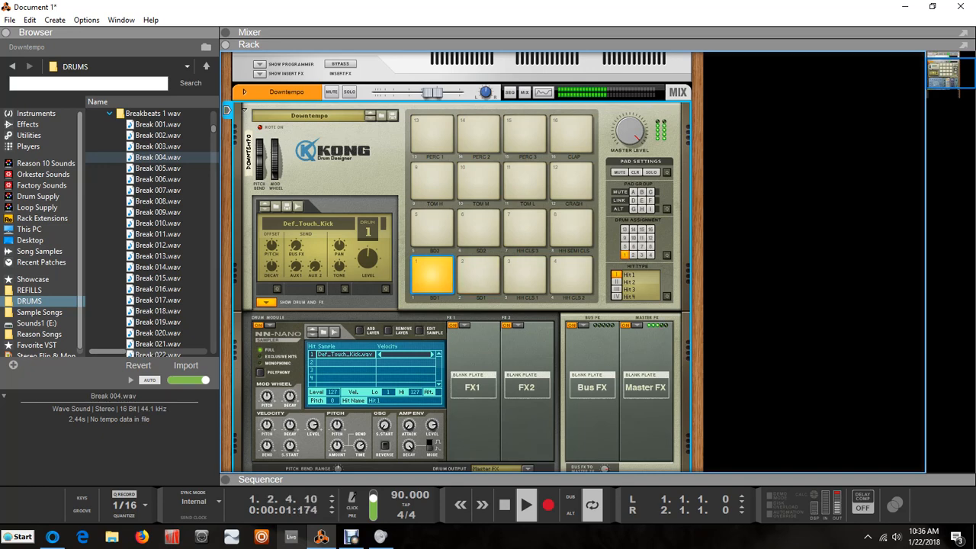
{"action": "left_click", "coordinate": [314, 332]}
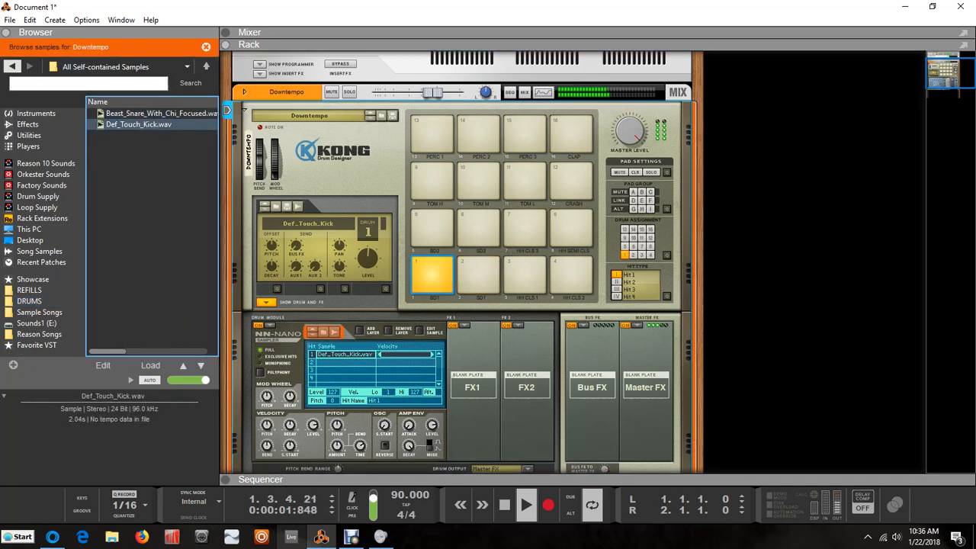
{"action": "left_click", "coordinate": [29, 301]}
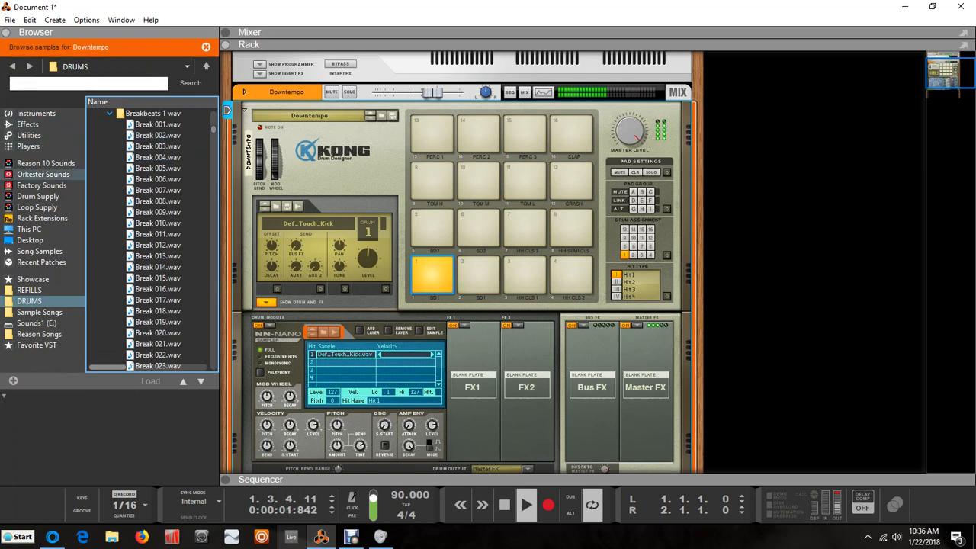
{"action": "left_click", "coordinate": [28, 301]}
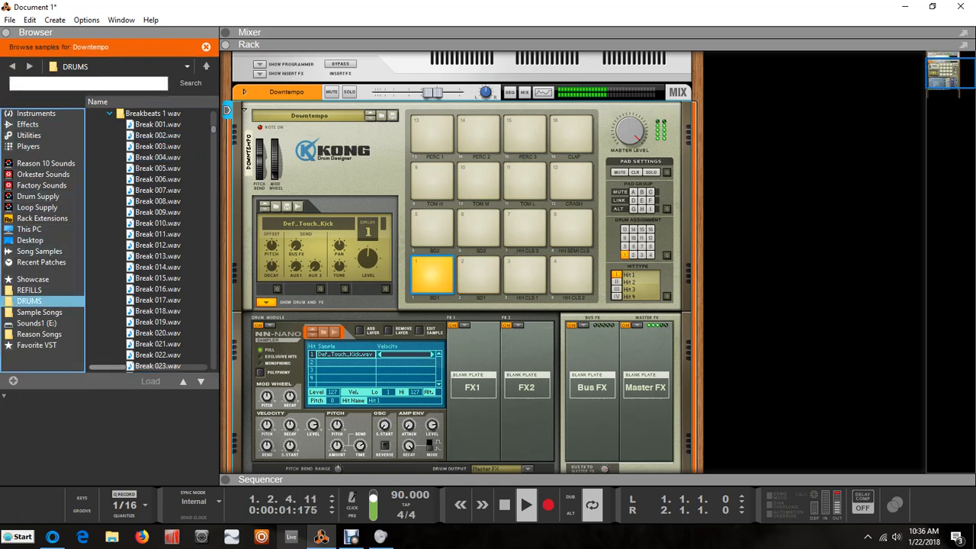
Step: Collapse the Breakbeats 1 wav and ALL BREAKS folders and open the 10_Fingers_Of_Def_Kicks folder inside 10 Fingers of Def
{"action": "left_click", "coordinate": [157, 135]}
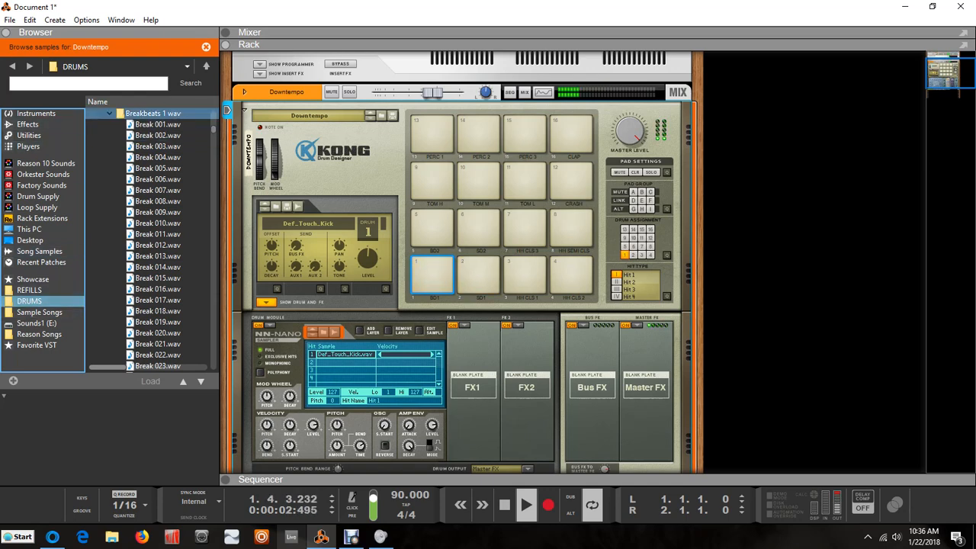
{"action": "left_click", "coordinate": [110, 113]}
{"action": "scroll", "coordinate": [152, 212], "scroll_direction": "down", "scroll_amount": 3}
{"action": "scroll", "coordinate": [152, 199], "scroll_direction": "up", "scroll_amount": 5}
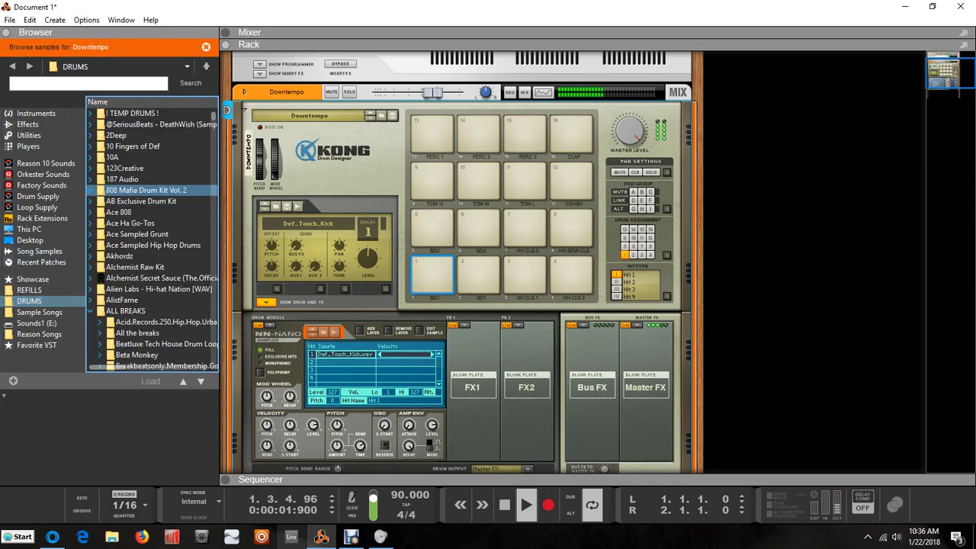
{"action": "left_click", "coordinate": [89, 311]}
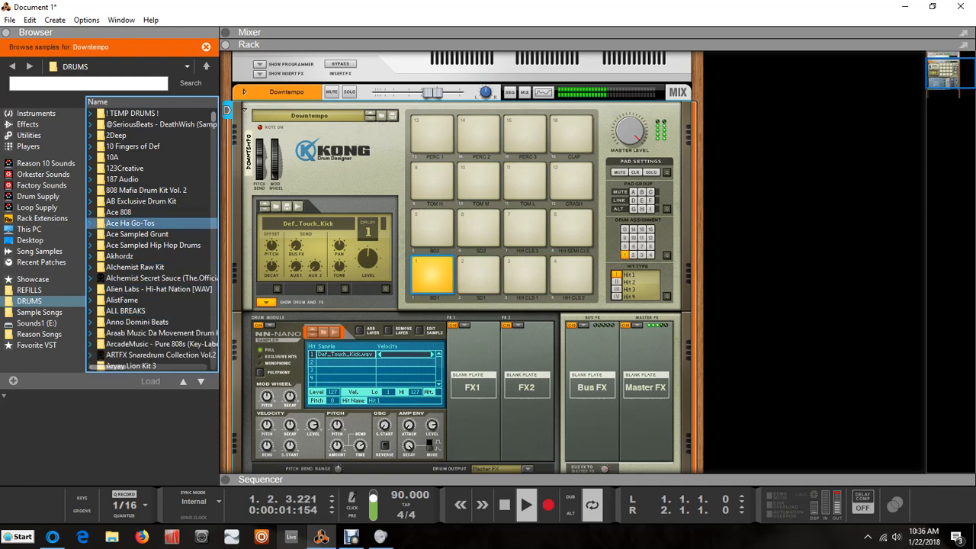
{"action": "left_click", "coordinate": [90, 145]}
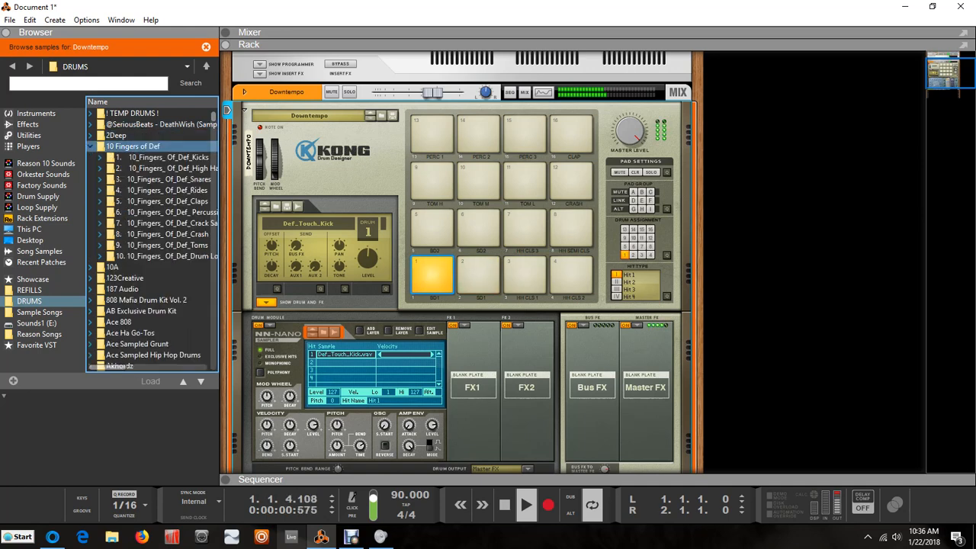
{"action": "left_click", "coordinate": [109, 157]}
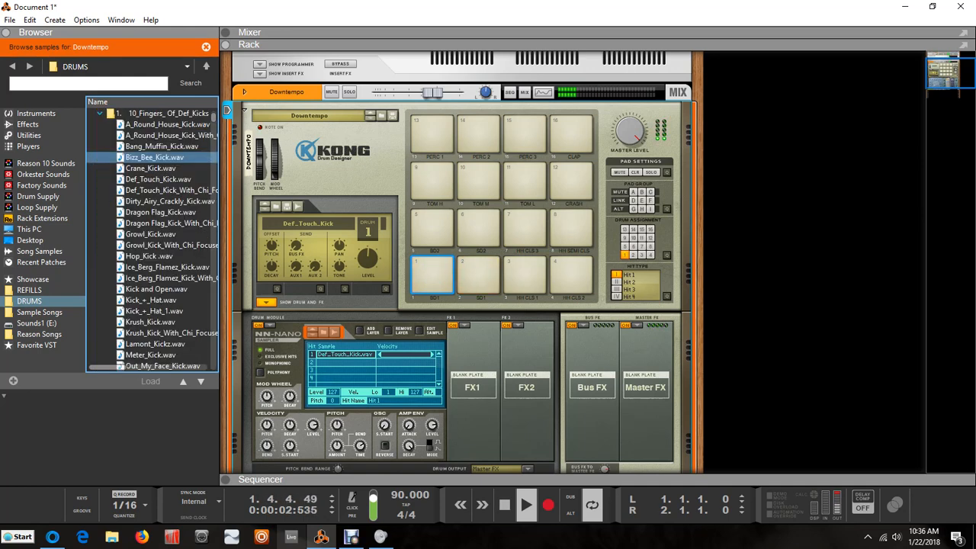
Step: Load A_Round_House_Kick.wav into drum 1's NN-Nano and audition successive kick samples in the loop, ending on Dirty_Airy_Crackly_Kick
{"action": "left_click_drag", "start_coordinate": [168, 124], "coordinate": [349, 391]}
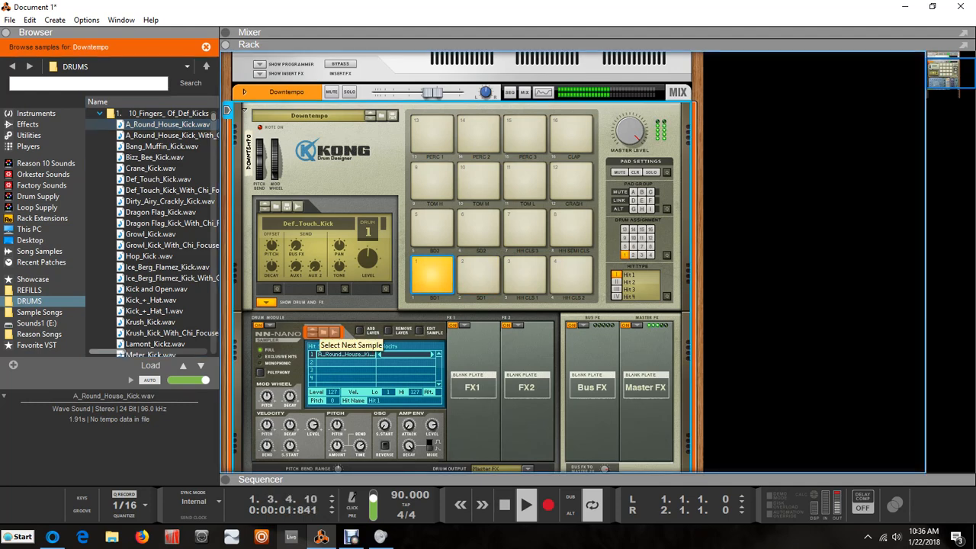
{"action": "left_click", "coordinate": [334, 332]}
{"action": "left_click", "coordinate": [334, 332]}
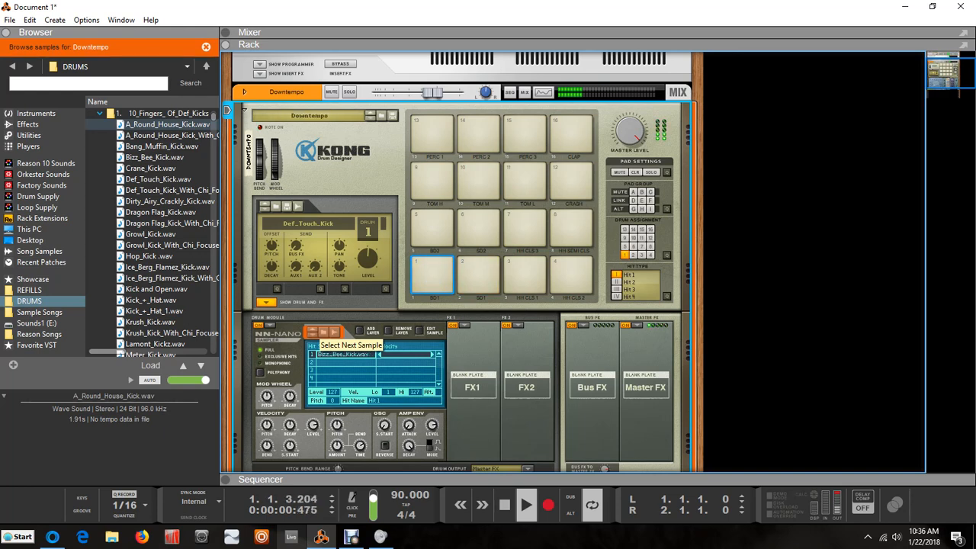
{"action": "left_click", "coordinate": [333, 332]}
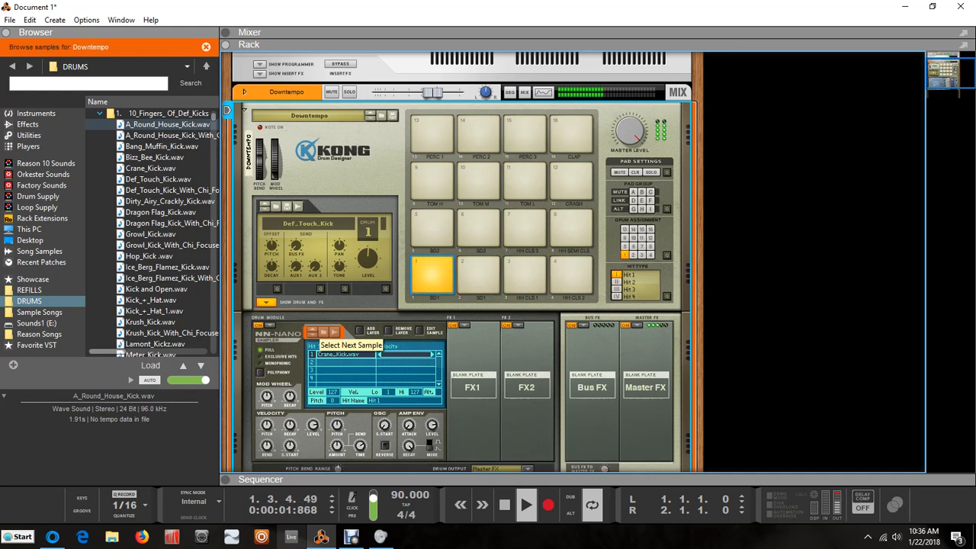
{"action": "left_click", "coordinate": [334, 332]}
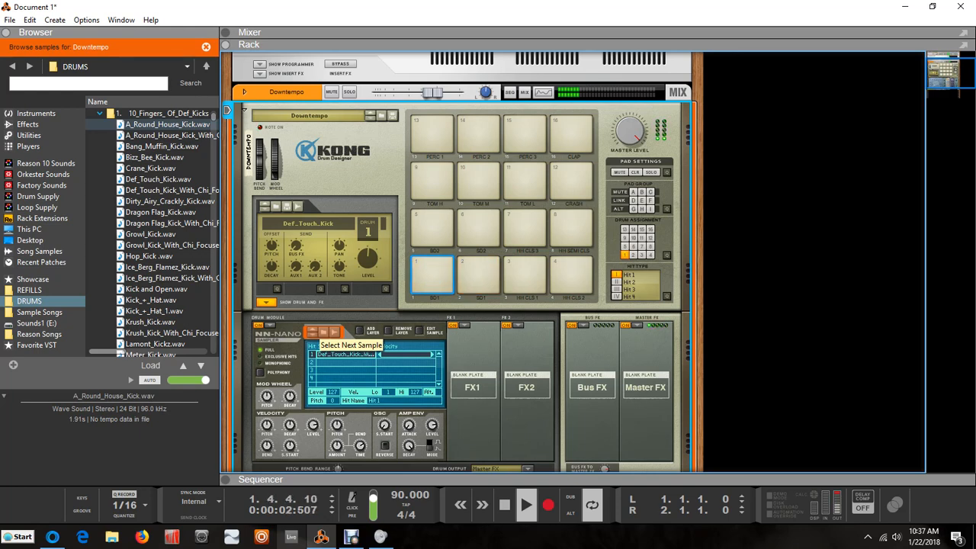
{"action": "left_click", "coordinate": [312, 335]}
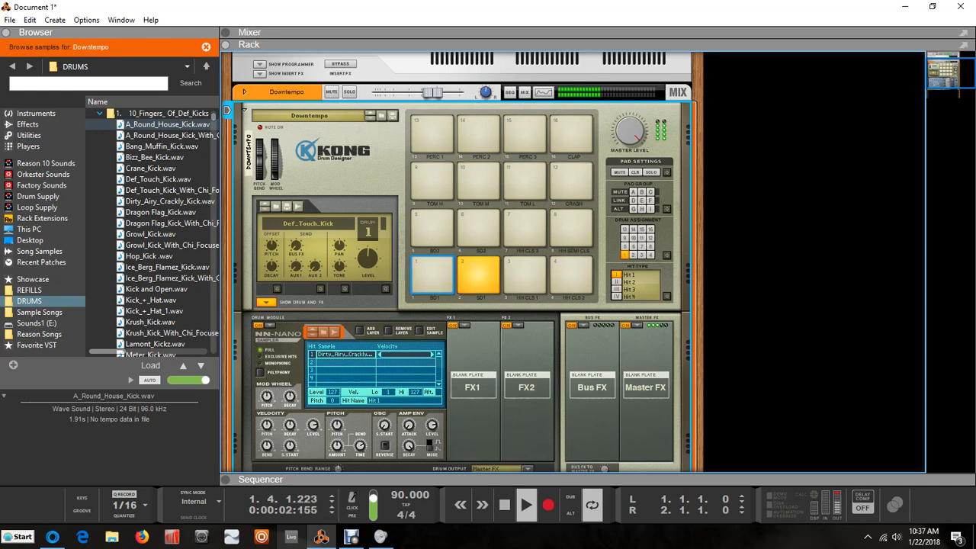
Step: Select Kong pad 2 and replace its sample with A_Crack_Snare.wav from the 10_Fingers_Of_Def_Snares folder
{"action": "left_click", "coordinate": [478, 275]}
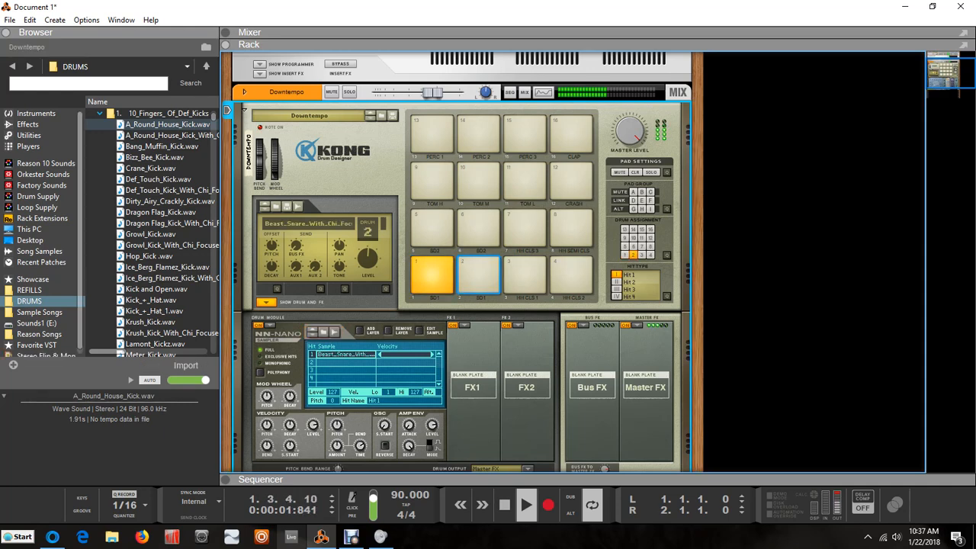
{"action": "left_click", "coordinate": [100, 113]}
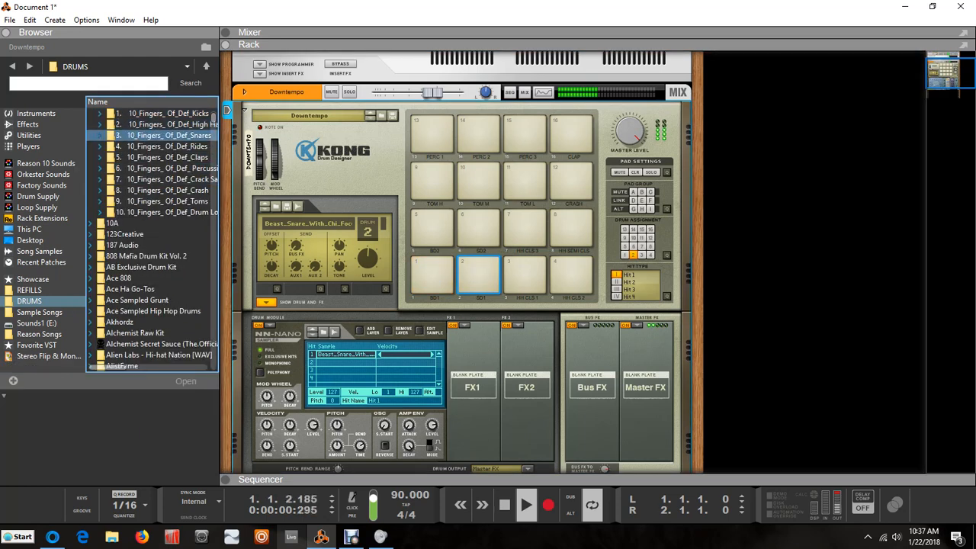
{"action": "left_click", "coordinate": [100, 135]}
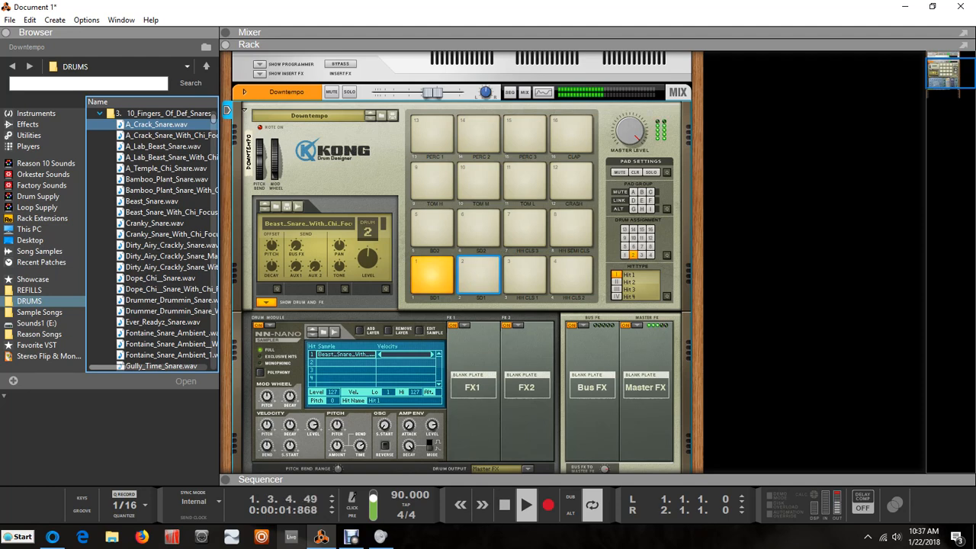
{"action": "left_click_drag", "start_coordinate": [157, 125], "coordinate": [349, 390]}
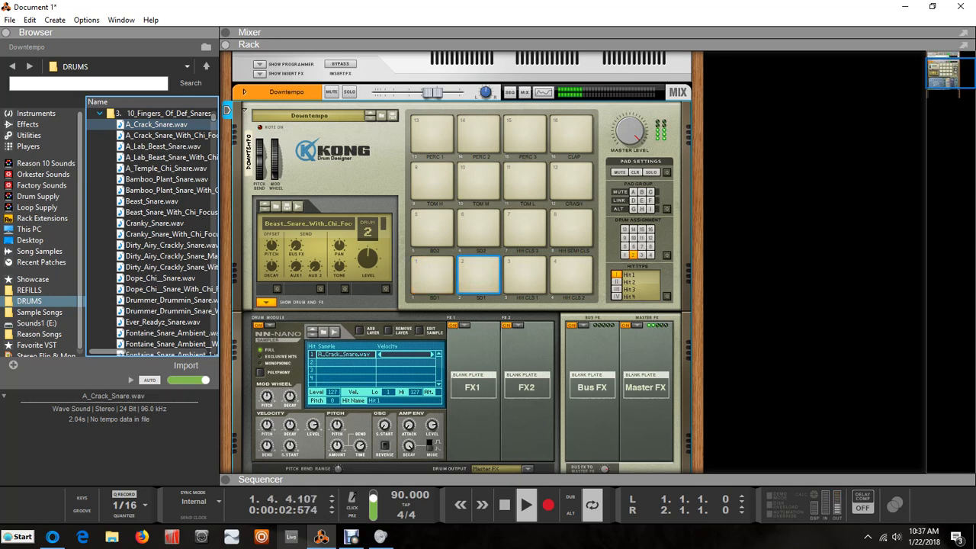
Step: Audition successive snare samples on drum 2 during playback, ending on a Bamboo_Plant_Snare sample
{"action": "left_click", "coordinate": [333, 332]}
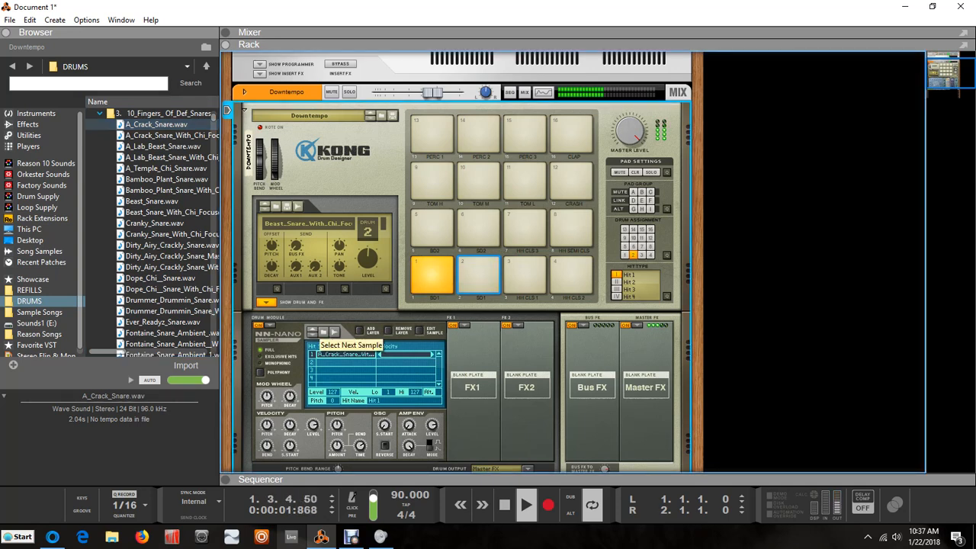
{"action": "left_click", "coordinate": [323, 332]}
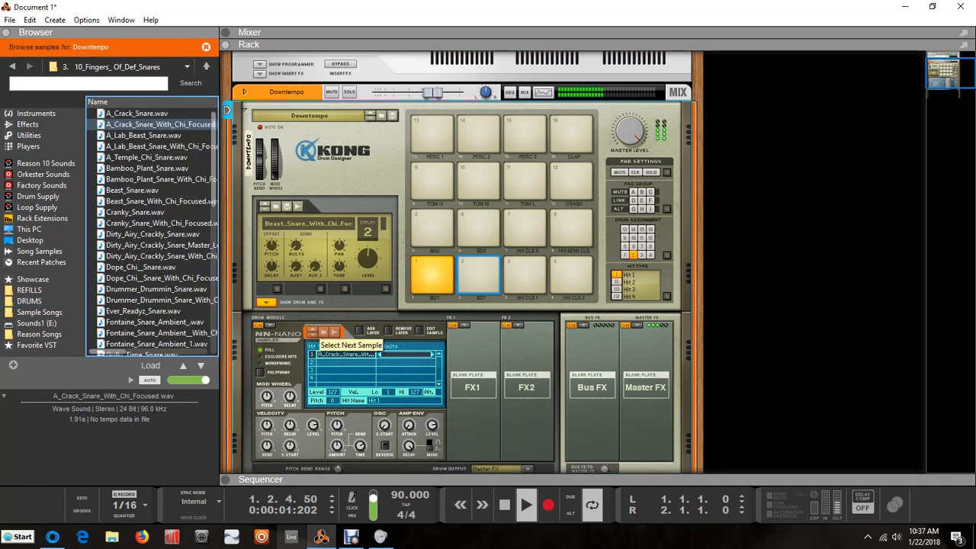
{"action": "left_click", "coordinate": [333, 332]}
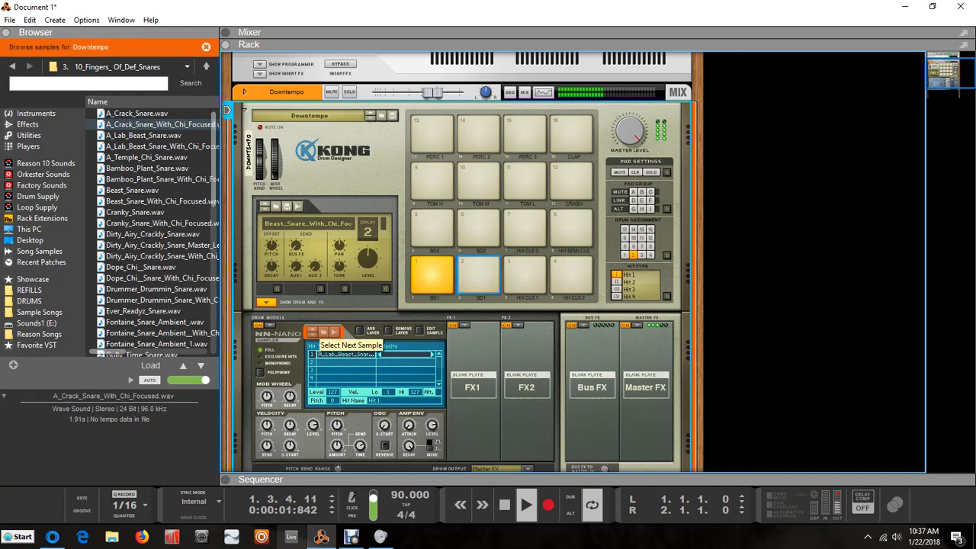
{"action": "left_click", "coordinate": [333, 332]}
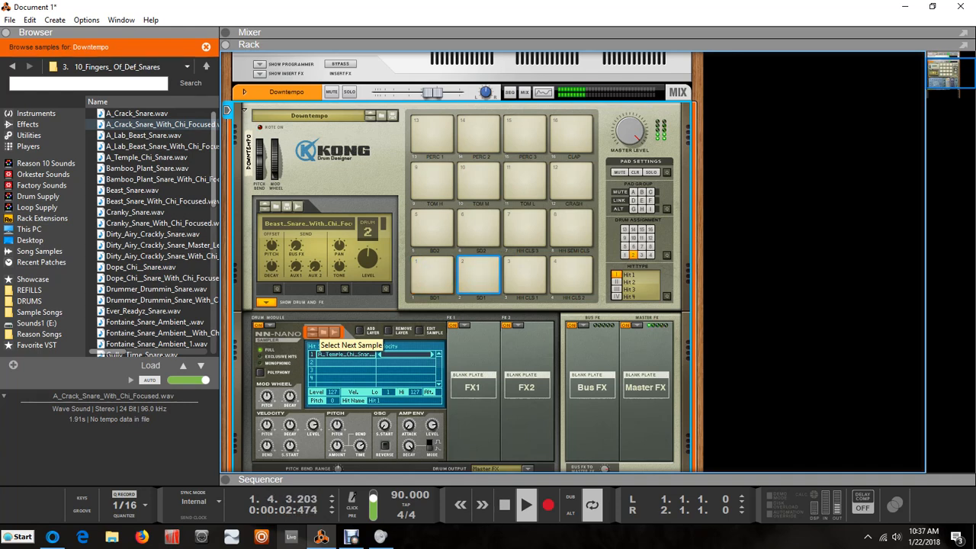
{"action": "left_click", "coordinate": [333, 333]}
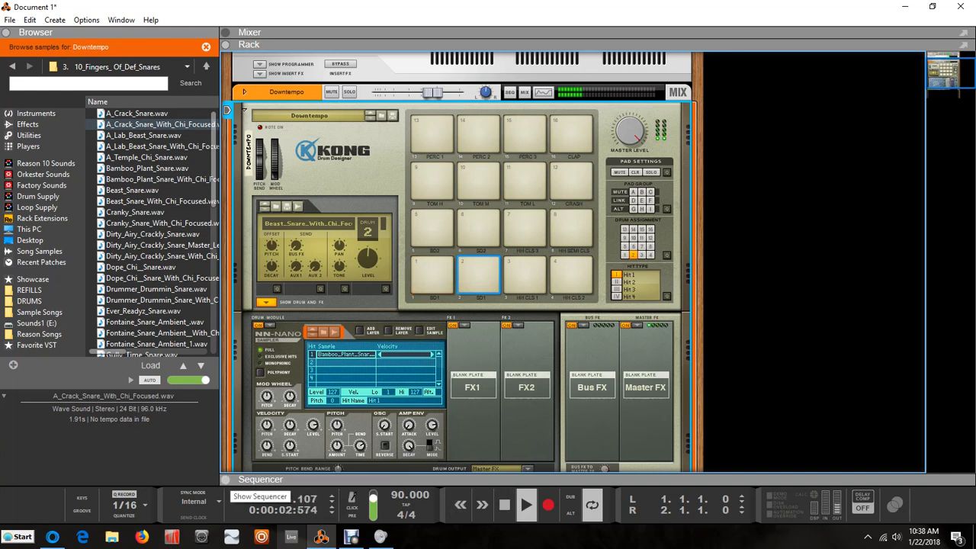
Step: Show the sequencer at full height in place of the rack and stop playback
{"action": "left_click", "coordinate": [247, 480]}
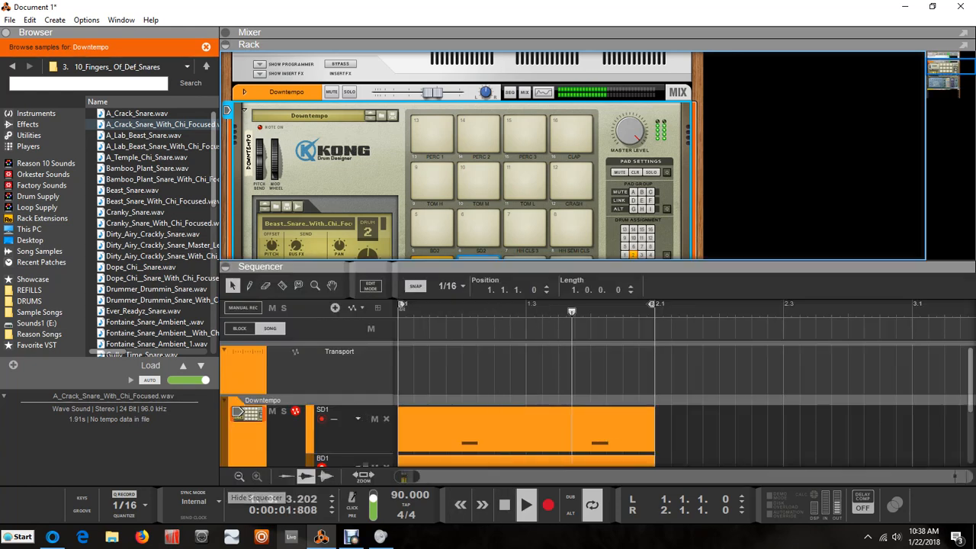
{"action": "scroll", "coordinate": [595, 404], "scroll_direction": "down", "scroll_amount": 3}
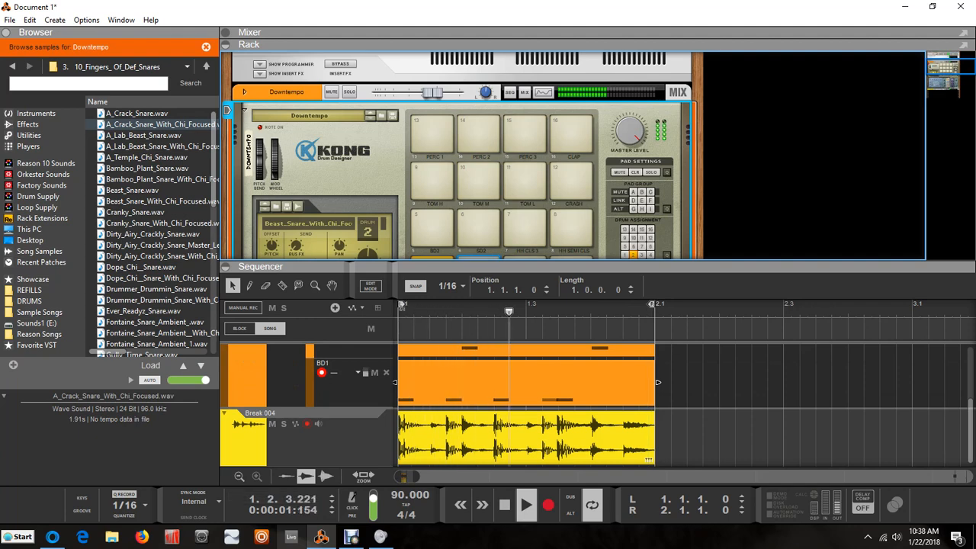
{"action": "left_click", "coordinate": [225, 44]}
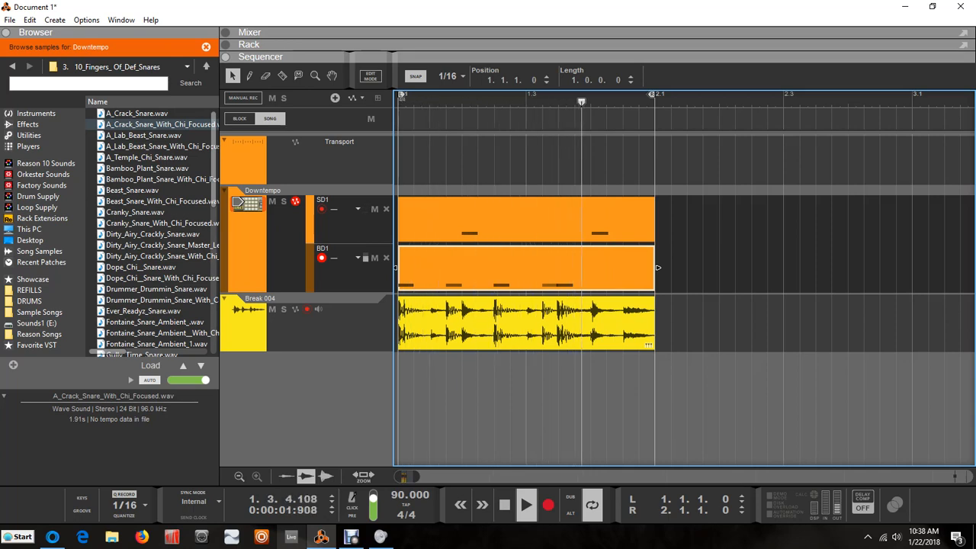
{"action": "left_click", "coordinate": [504, 505]}
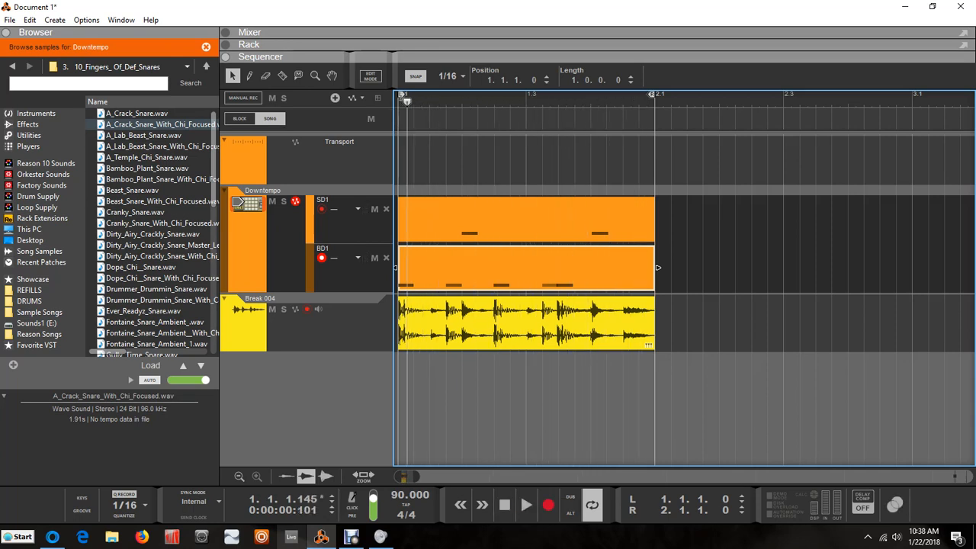